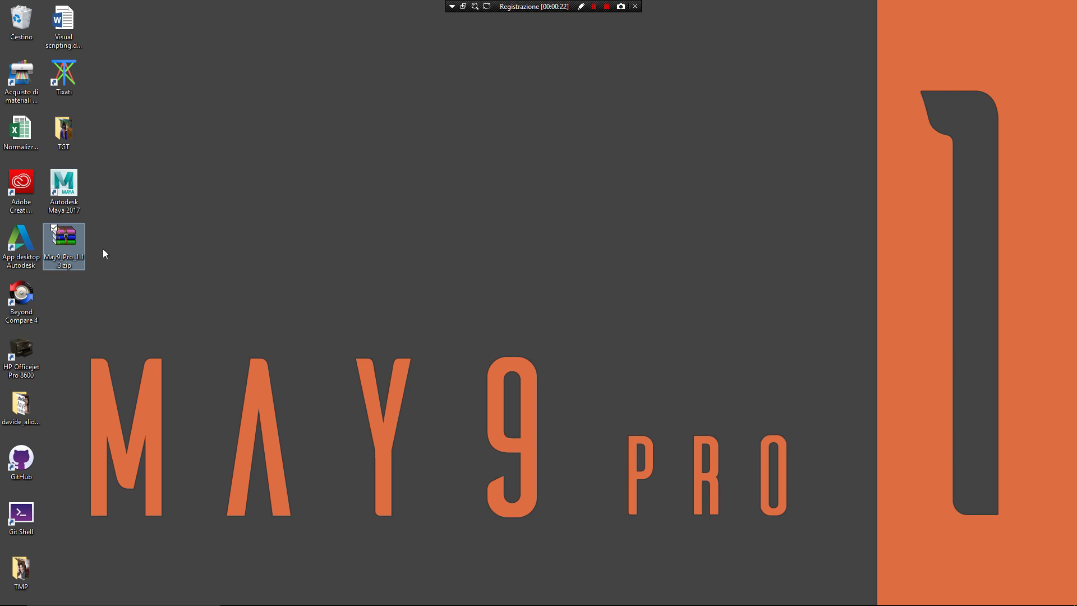
Open May9_Pro_1.1.3.zip in WinRAR and read the 2017 ReadMe.txt installation notes in Notepad
click(71, 246)
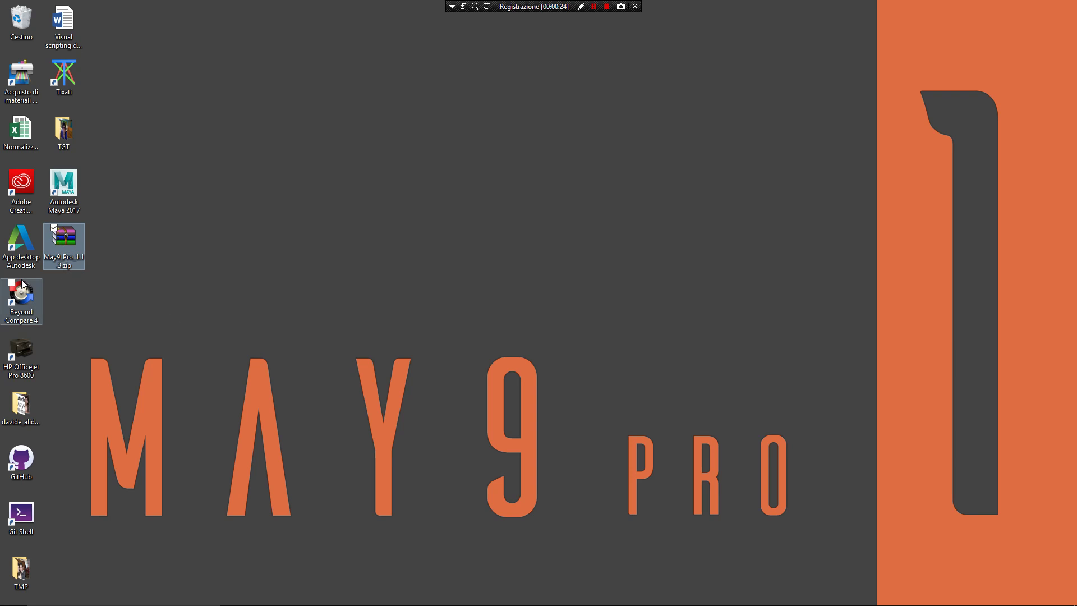
double_click(62, 245)
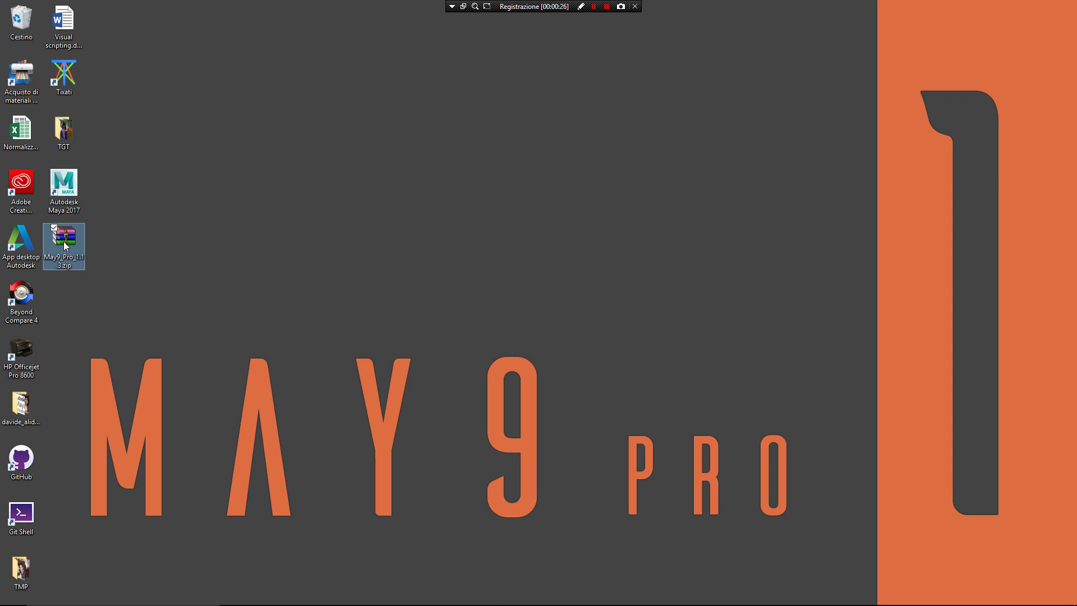
drag(793, 152, 557, 151)
click(431, 253)
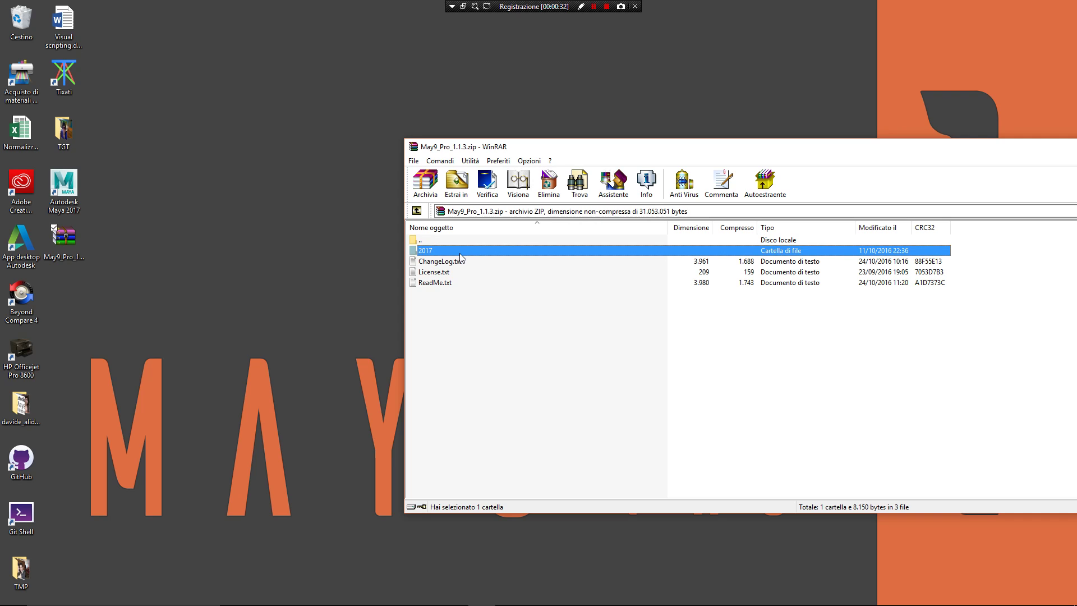
double_click(478, 283)
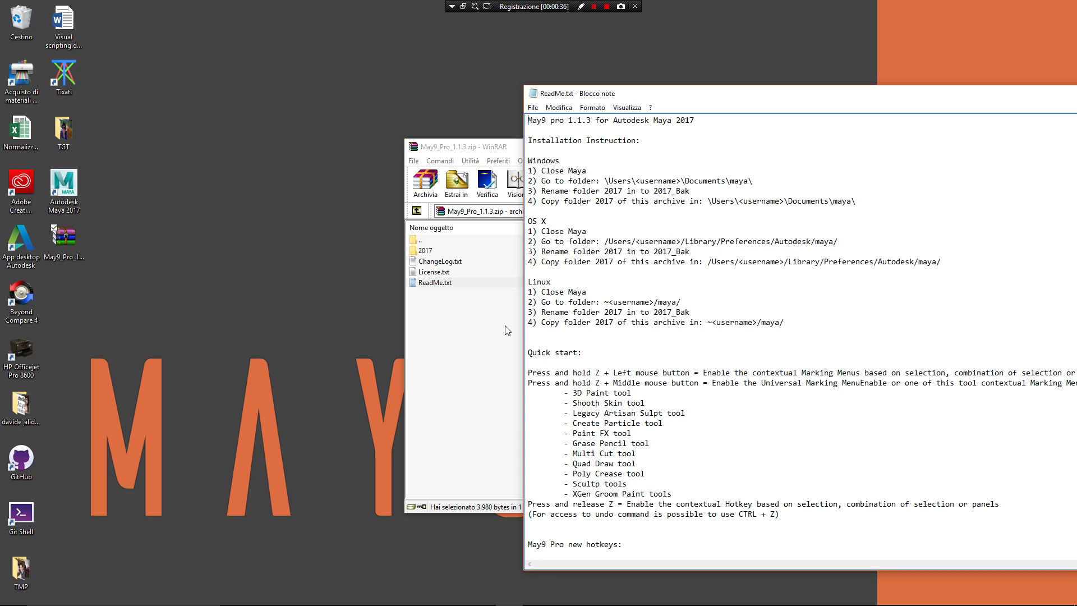
scroll(826, 414, down, 20)
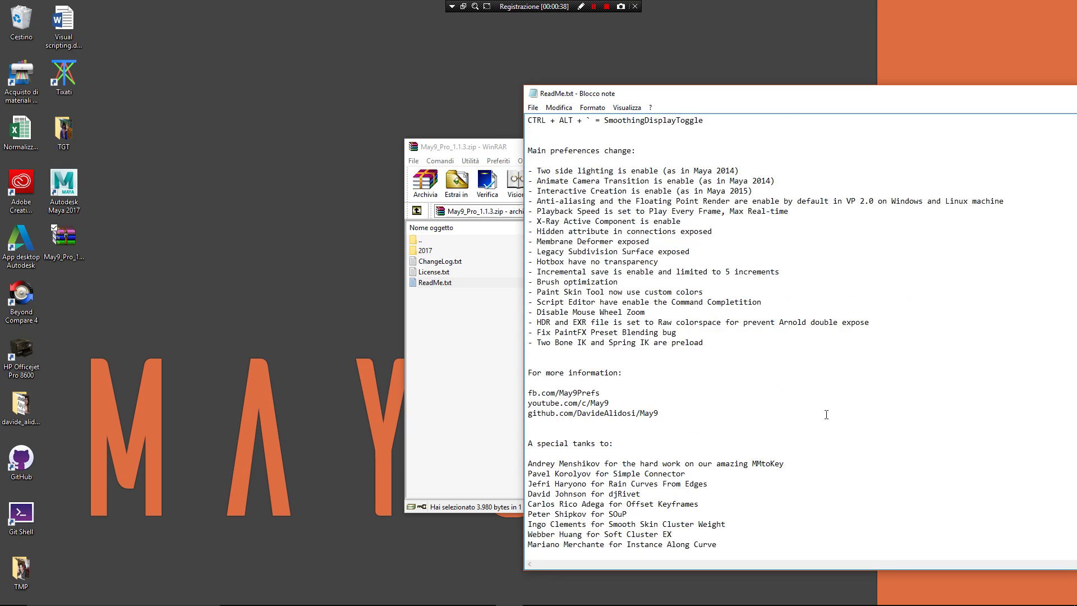
scroll(827, 414, up, 20)
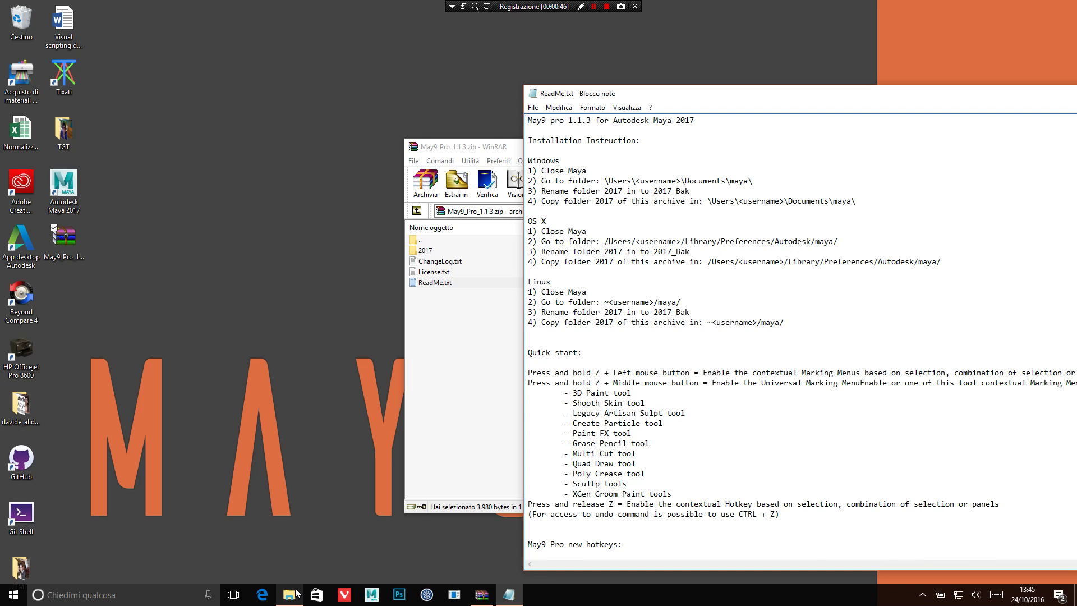
Back up the existing Documents\maya\2017 preferences folder by renaming it to 2017_bak
click(289, 599)
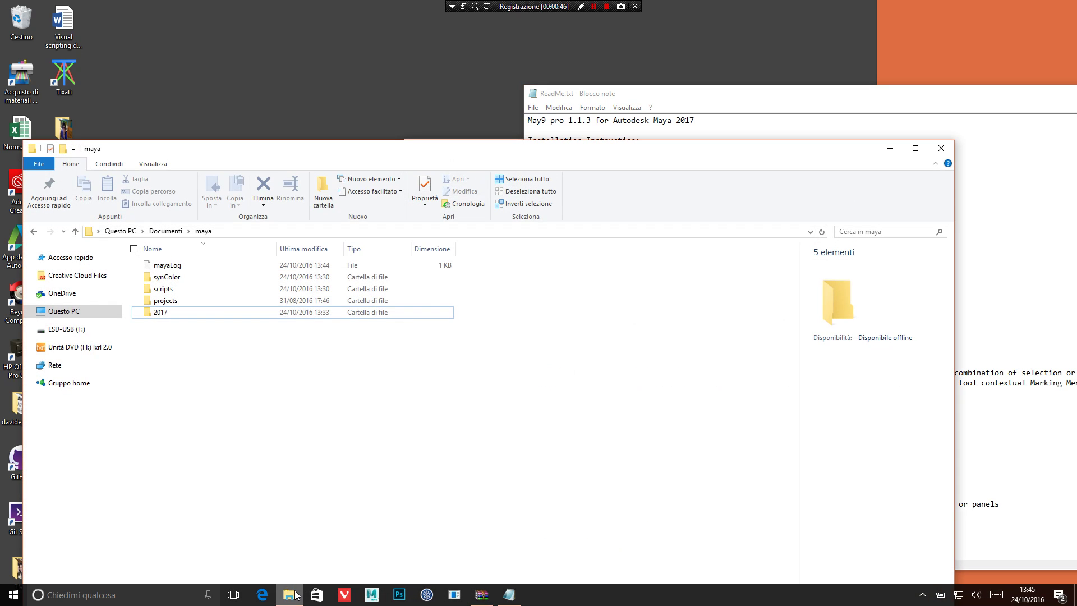
click(169, 318)
key(F2)
click(171, 312)
key(colon)
text(_bak)
key(Return)
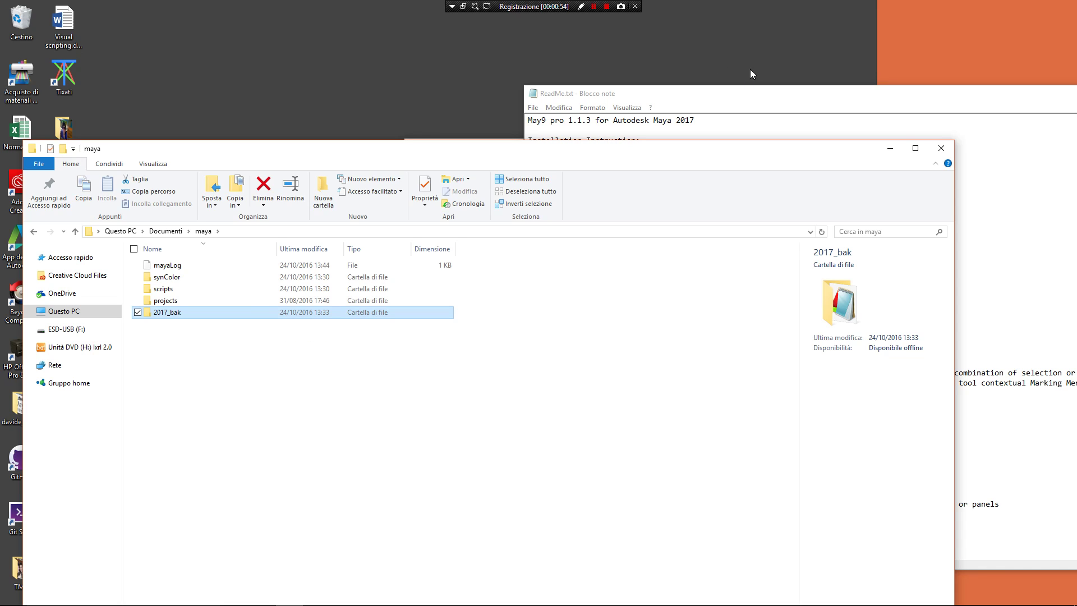
Extract the archive's 2017 folder into Documents\maya and launch Maya 2017
mouse_move(572, 601)
click(482, 595)
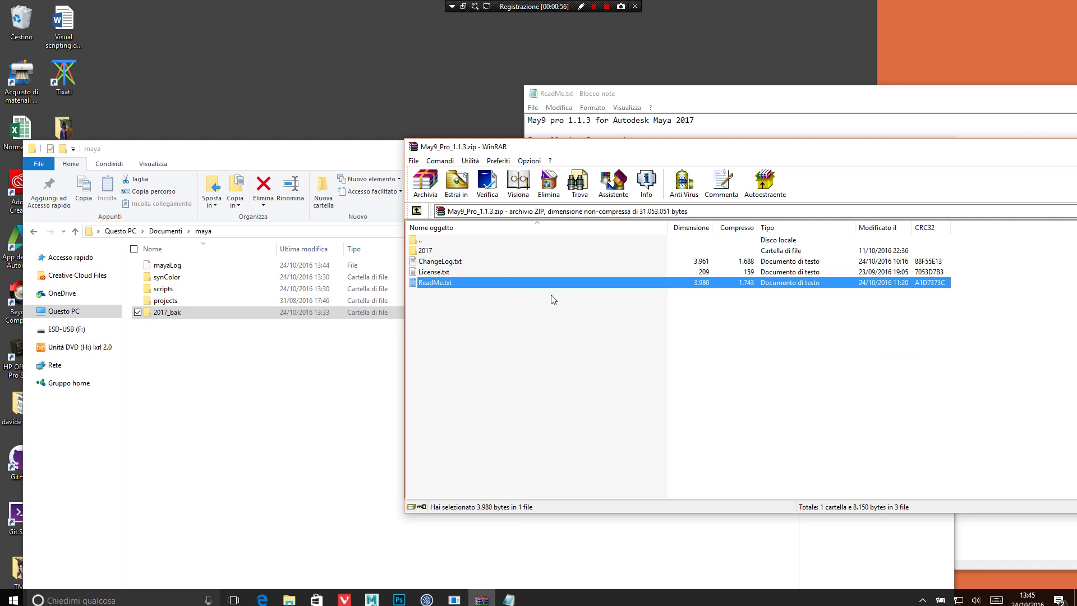
click(425, 253)
drag(426, 256, 272, 481)
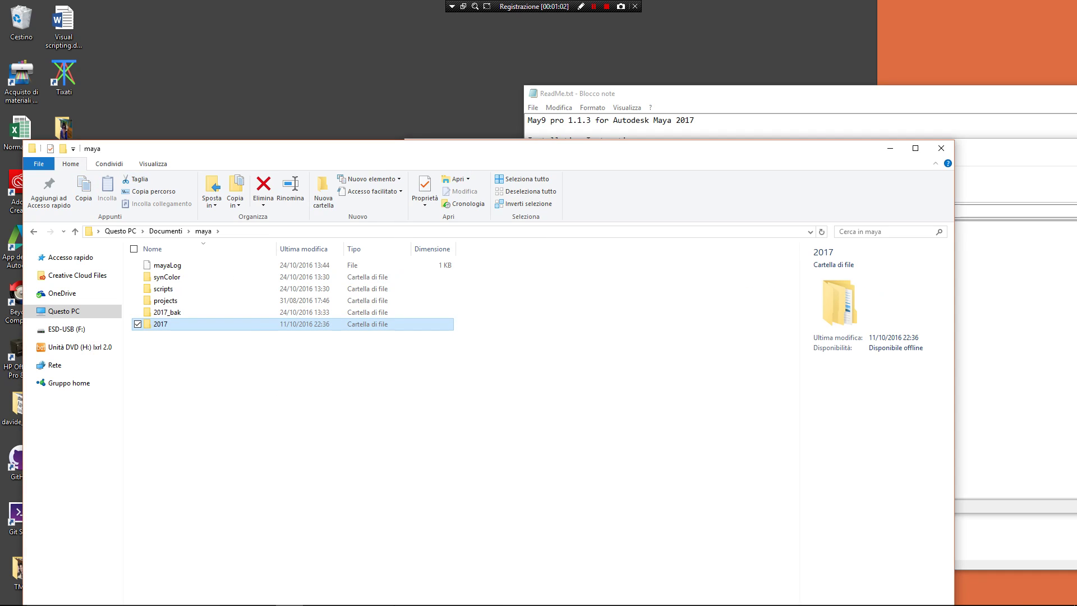
mouse_move(393, 598)
click(371, 596)
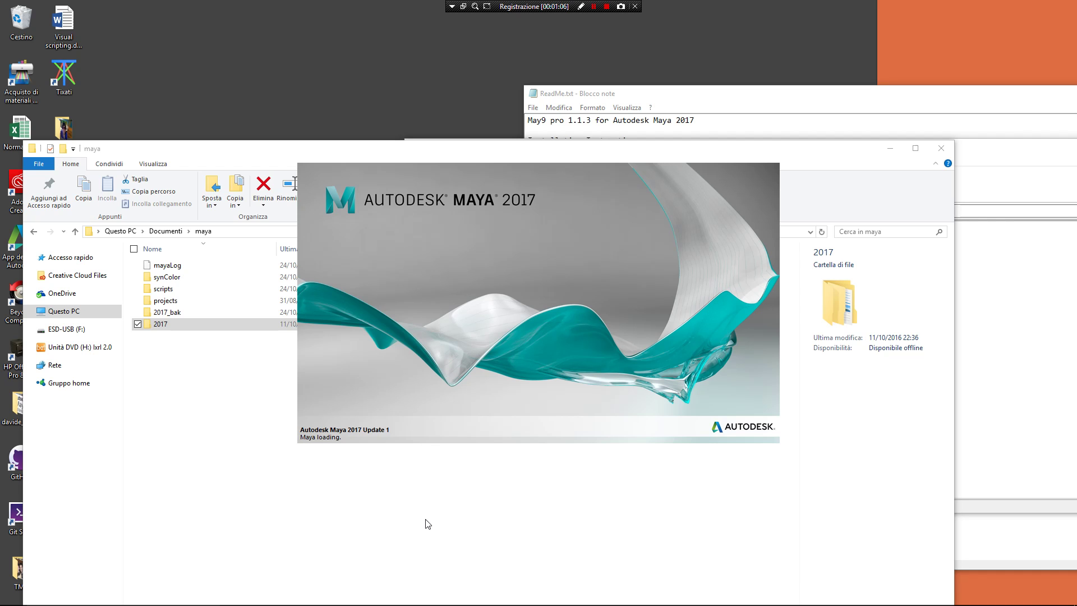
Minimize Explorer and close the WinRAR and ReadMe Notepad windows while Maya loads
click(896, 155)
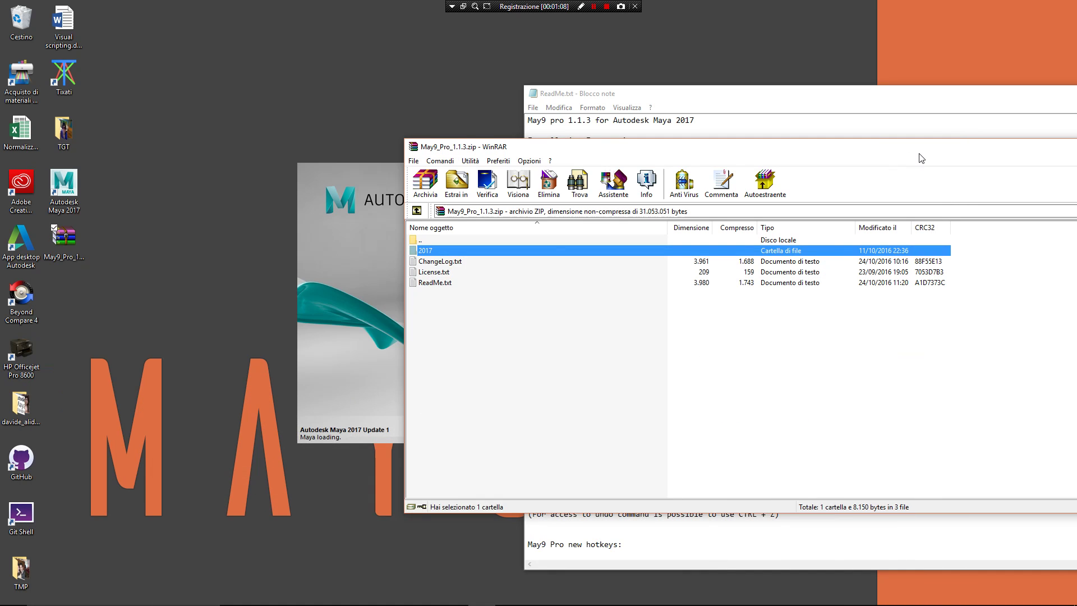
drag(934, 152, 531, 135)
click(744, 137)
drag(1002, 100, 613, 93)
drag(1014, 84, 759, 87)
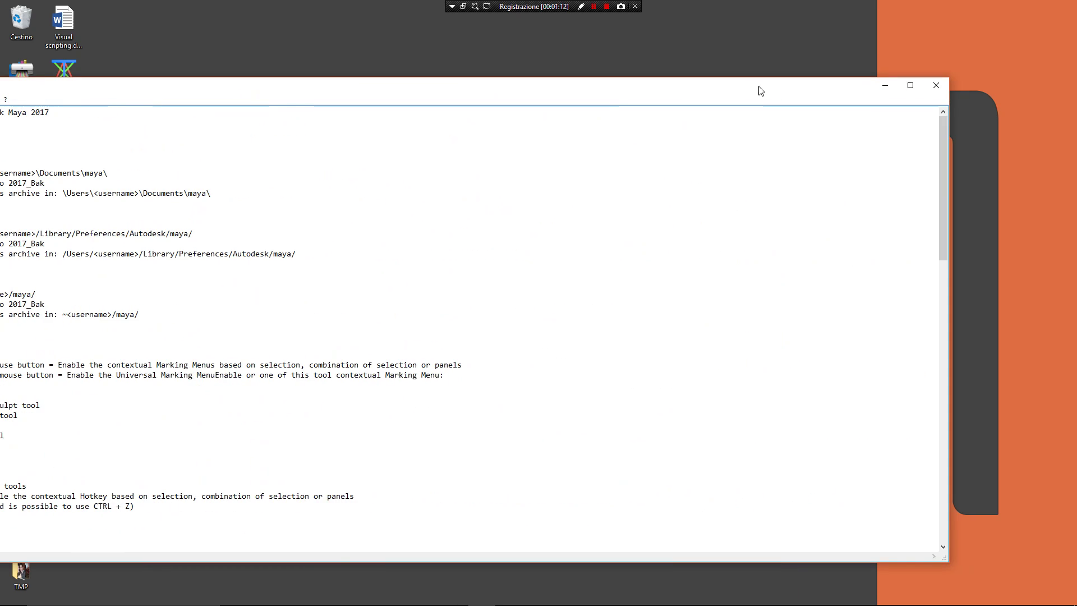
click(937, 87)
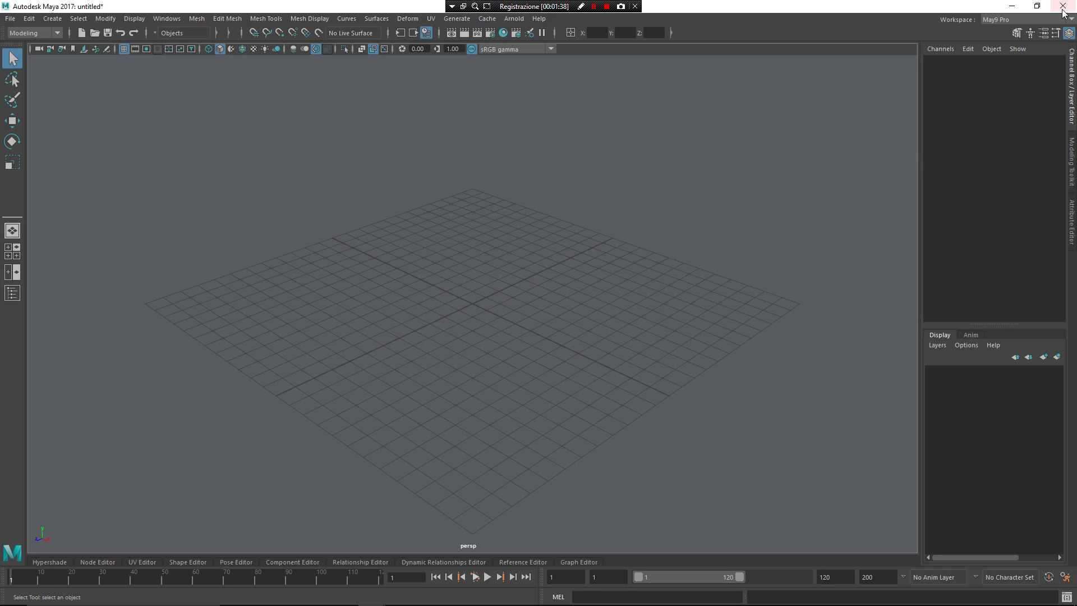
click(1000, 22)
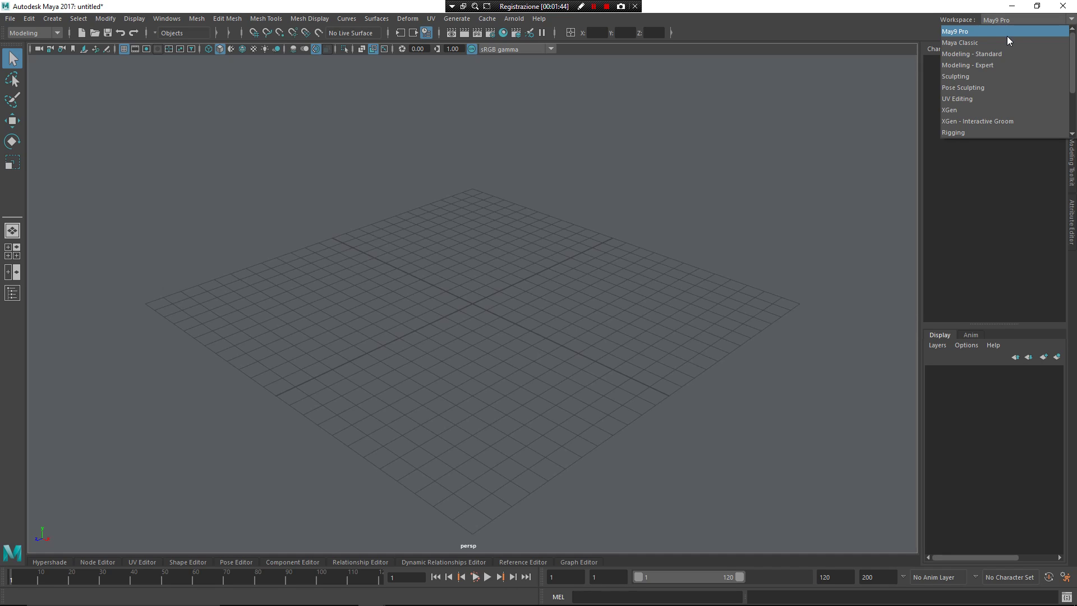
click(1006, 42)
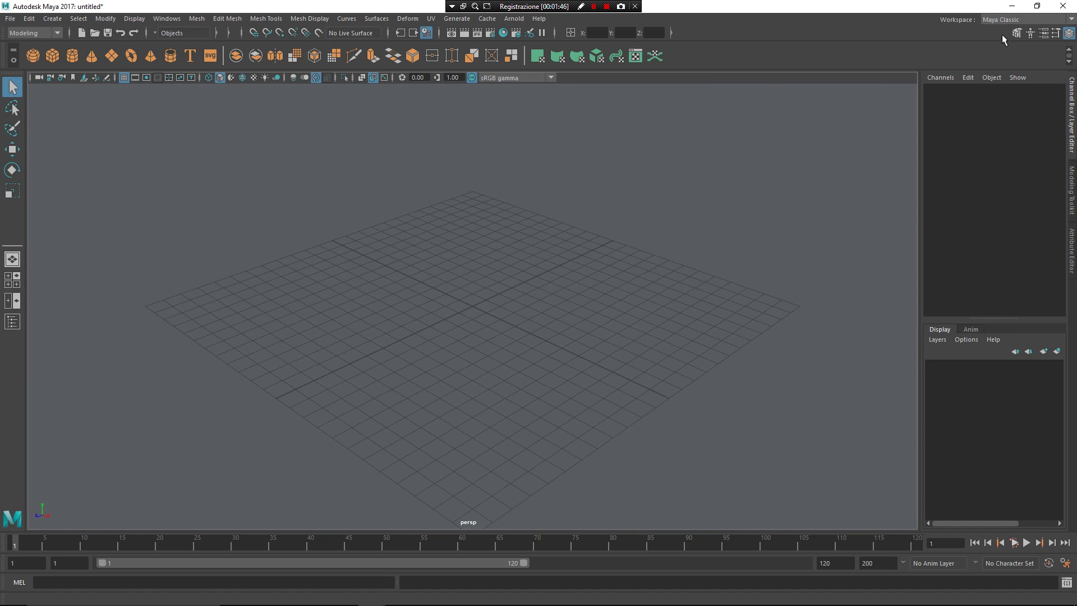
click(1002, 23)
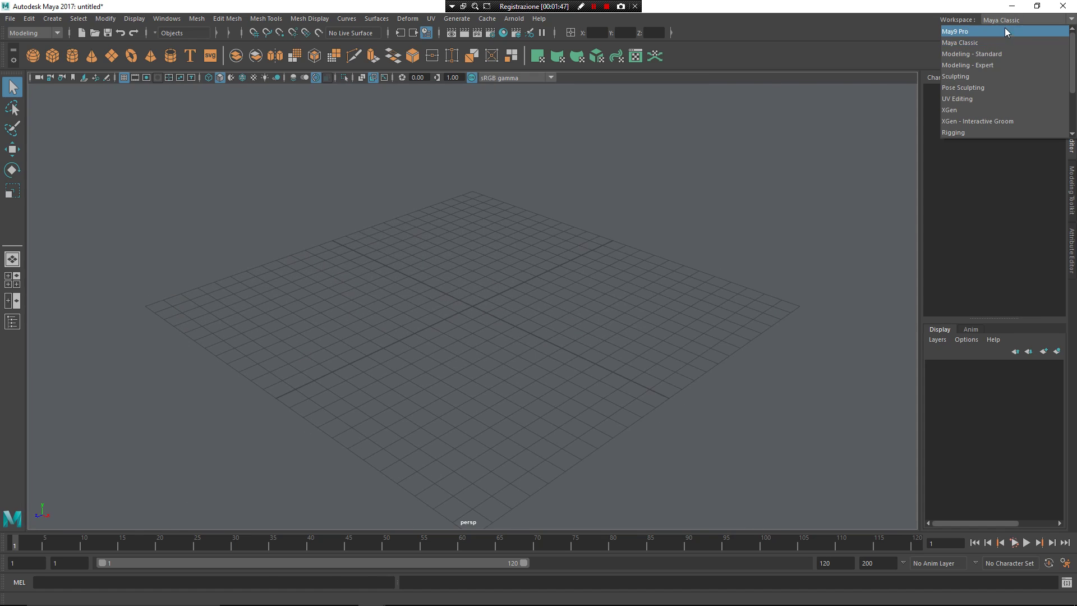
click(1007, 31)
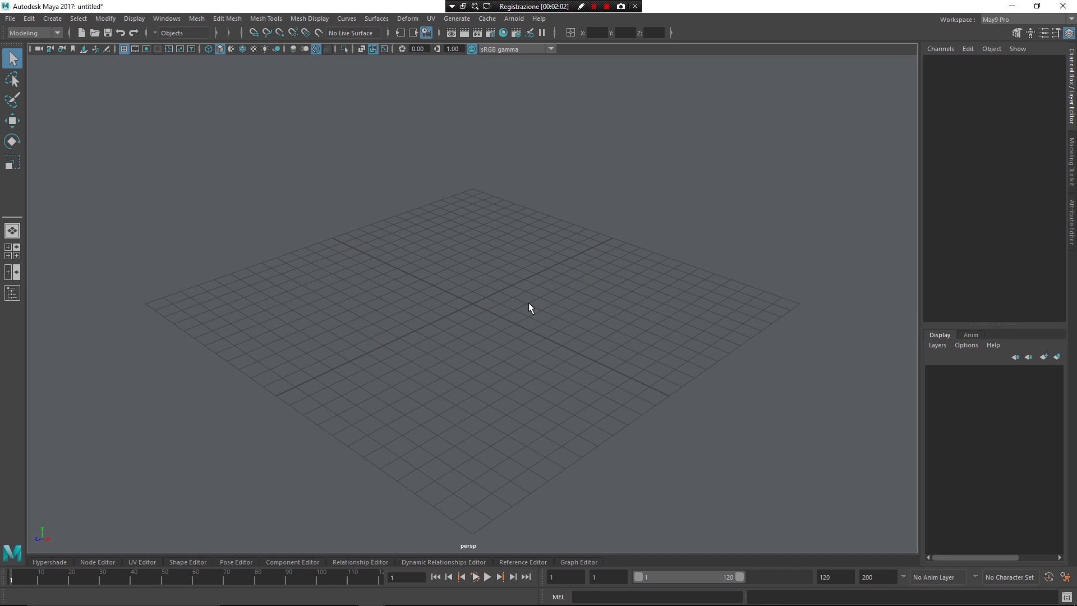
Frame the grid and pick Polygons > Cube from the marking menu for interactive creation
mouse_move(454, 311)
alt+mouse_down()
mouse_move(473, 320)
mouse_move(460, 318)
alt+mouse_up()
alt+middle_drag(448, 317, 464, 290)
mouse_move(466, 290)
alt+right_down()
mouse_move(534, 285)
mouse_move(459, 292)
mouse_move(468, 309)
alt+right_up()
right_click(477, 290)
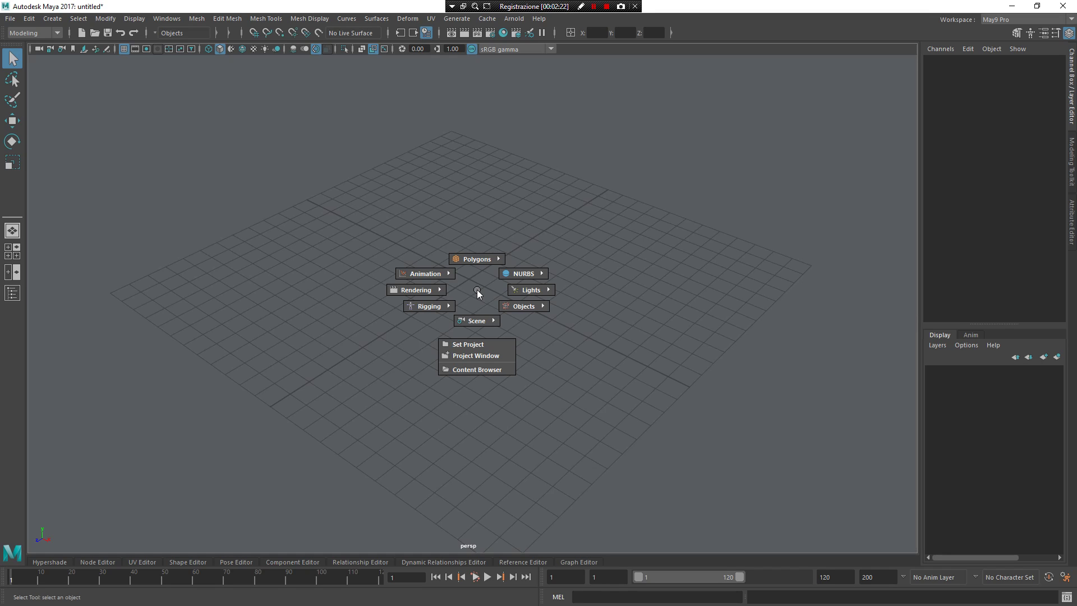
mouse_move(478, 291)
right_down()
mouse_move(476, 246)
mouse_move(512, 247)
right_up()
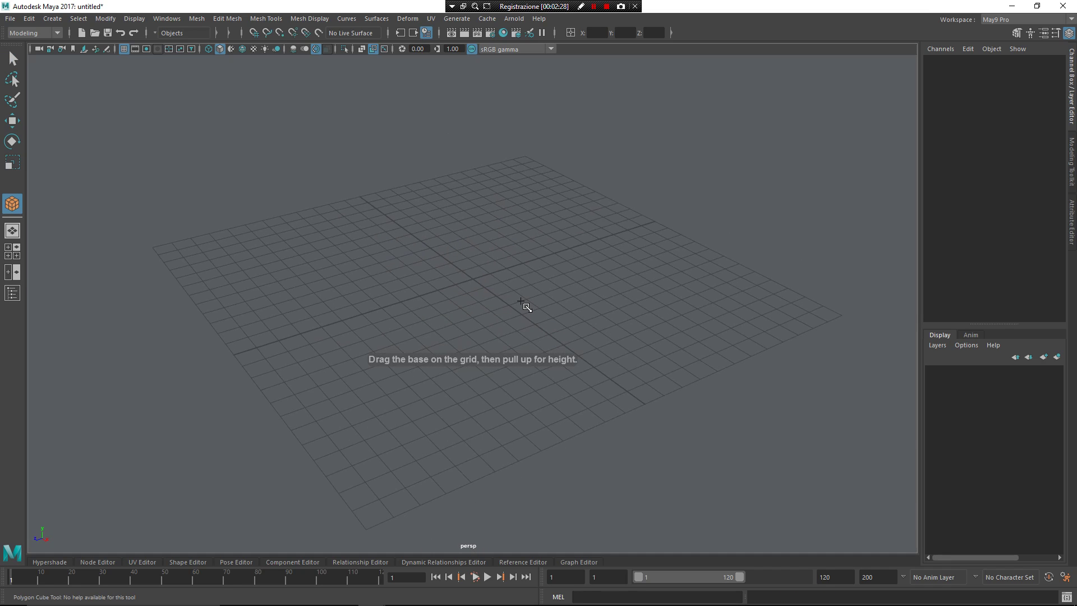
Draw a polygon cube on the grid, then orbit the camera to reveal its left side
ctrl+shift+drag(508, 304, 597, 285)
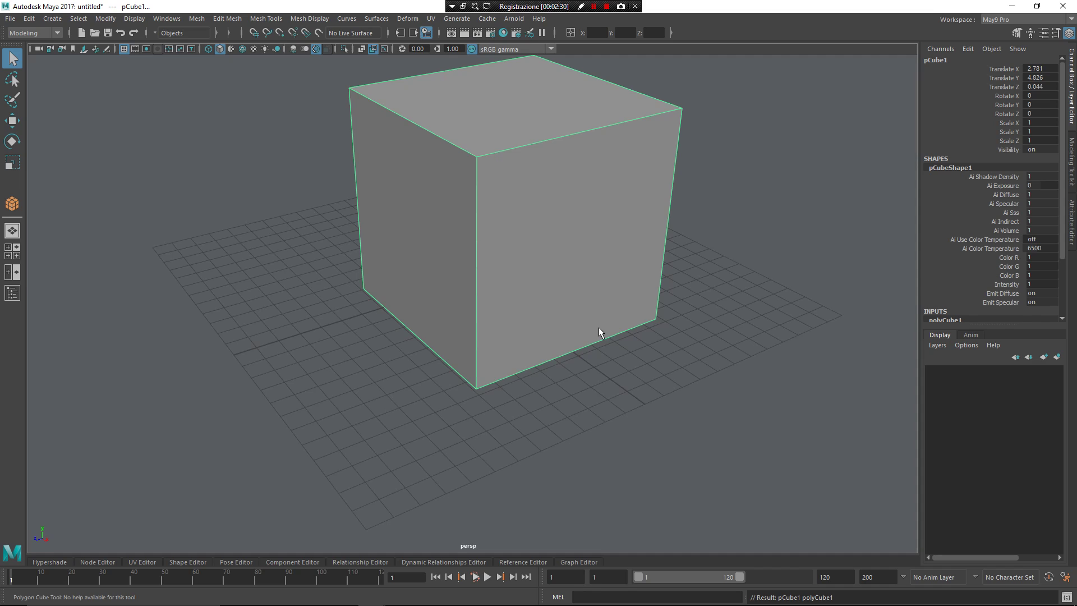
key(space)
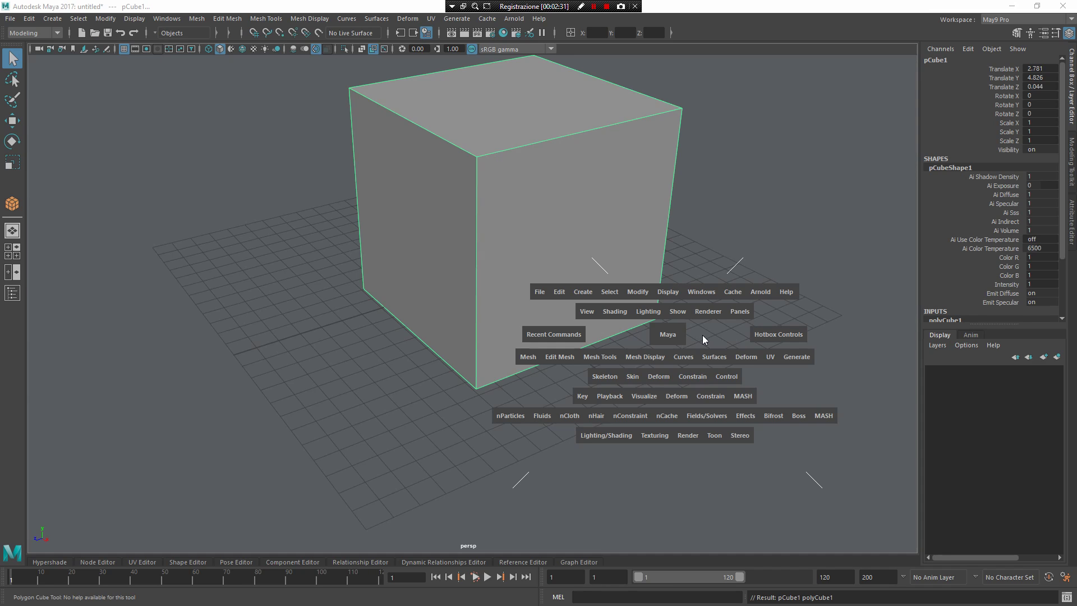
alt+drag(702, 330, 708, 272)
alt+right_drag(708, 272, 408, 208)
alt+middle_drag(408, 208, 427, 297)
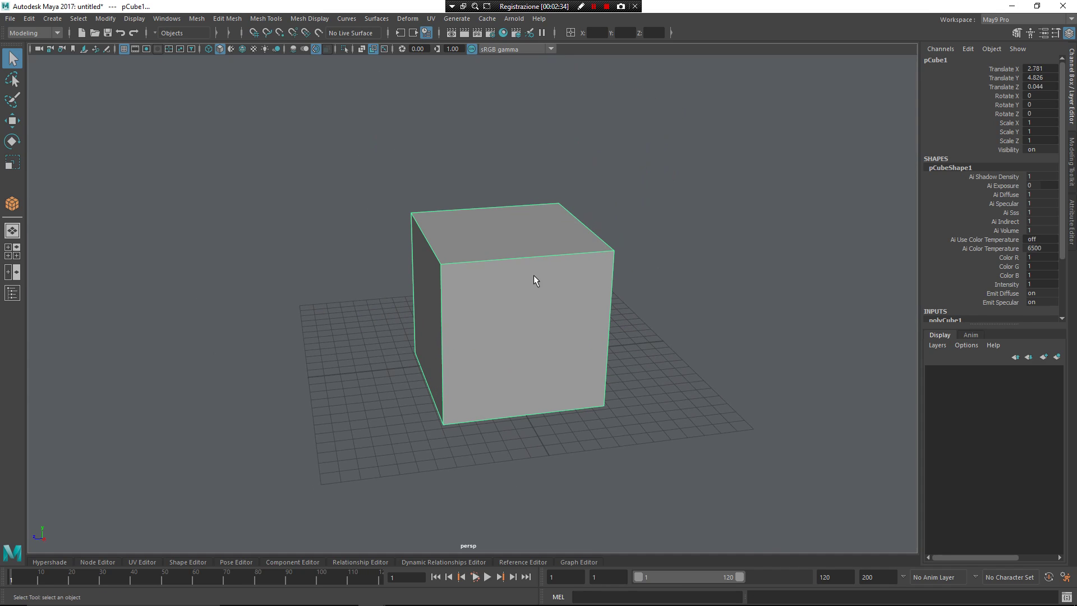
alt+drag(533, 273, 552, 274)
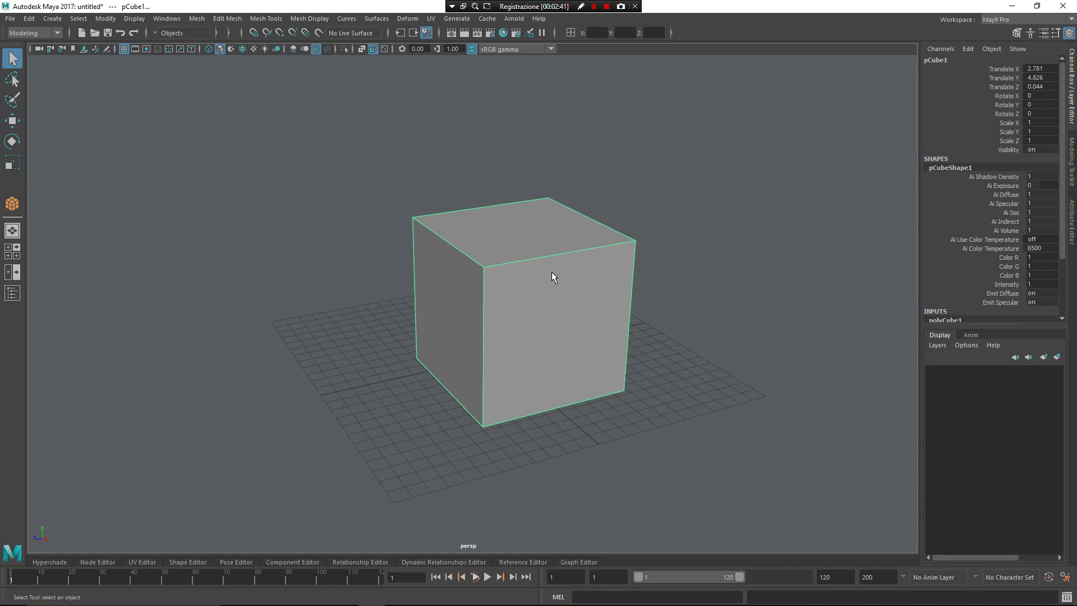
right_click(552, 274)
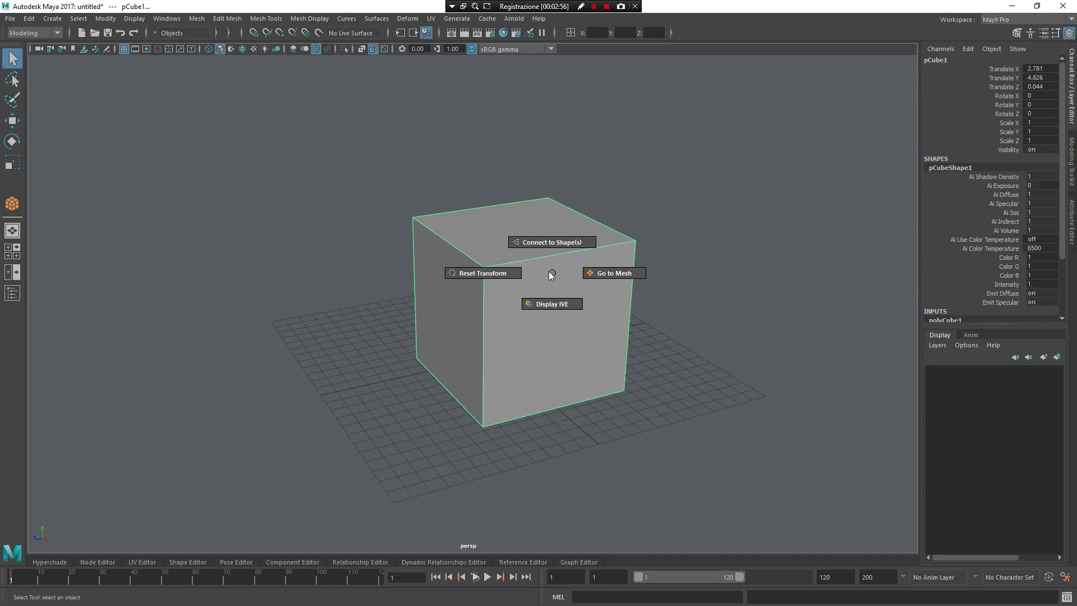
Go to the cube's mesh and choose Multi-Cut Tool from the Shift+right-click modelling marking menu
right_drag(552, 274, 630, 275)
shift+right_click(621, 287)
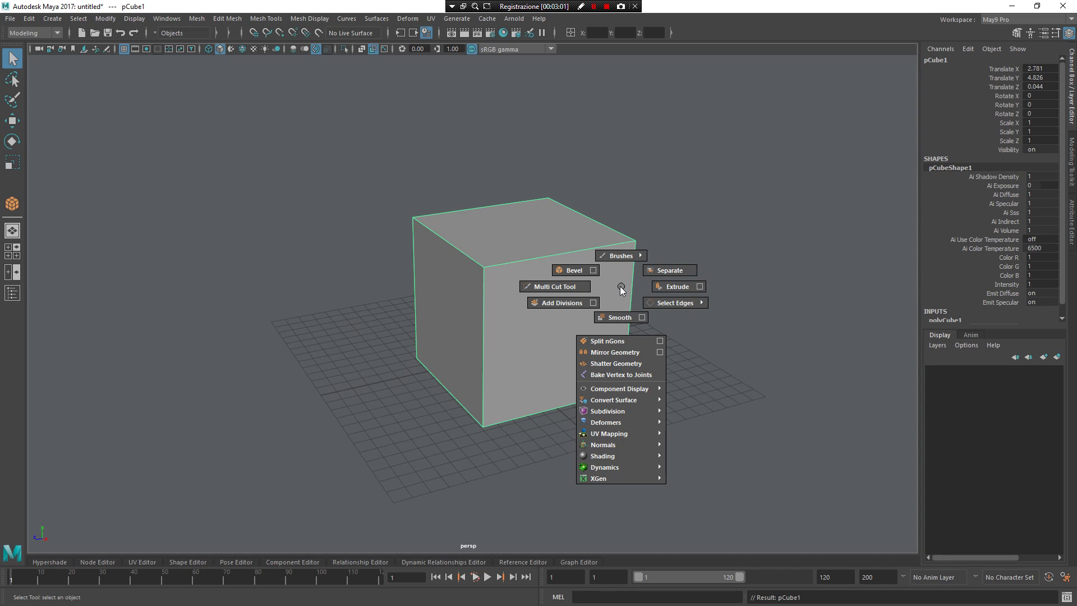
mouse_move(621, 289)
shift+right_down()
mouse_move(612, 399)
mouse_move(620, 289)
shift+right_up()
shift+right_drag(621, 289, 563, 290)
click(413, 217)
Cut a new edge across the top face from back edge to front edge and commit it
key(Escape)
click(506, 203)
click(519, 262)
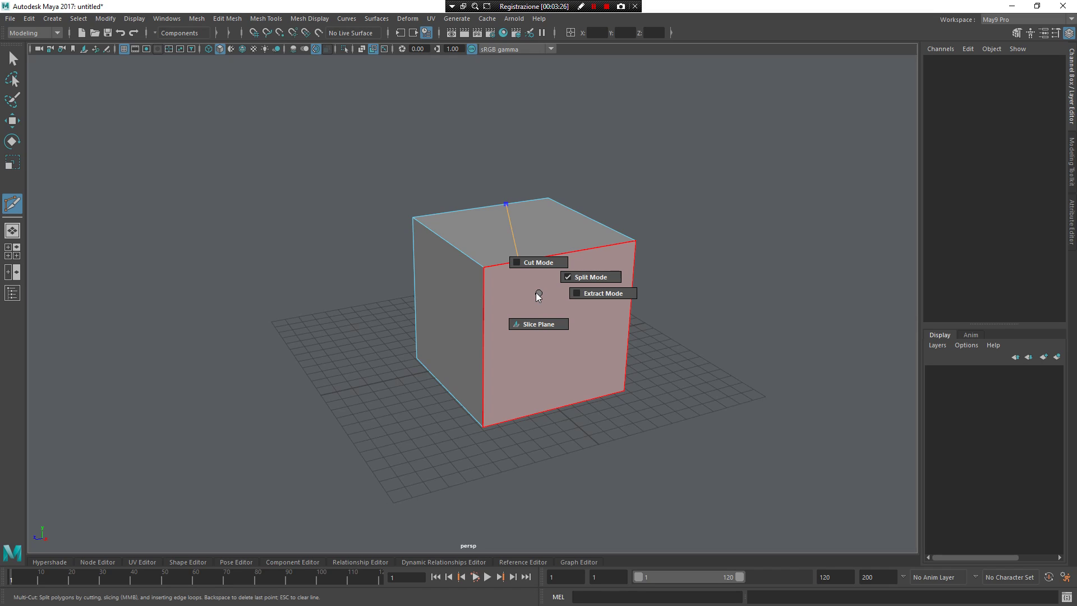
ctrl+shift+right_drag(537, 293, 543, 295)
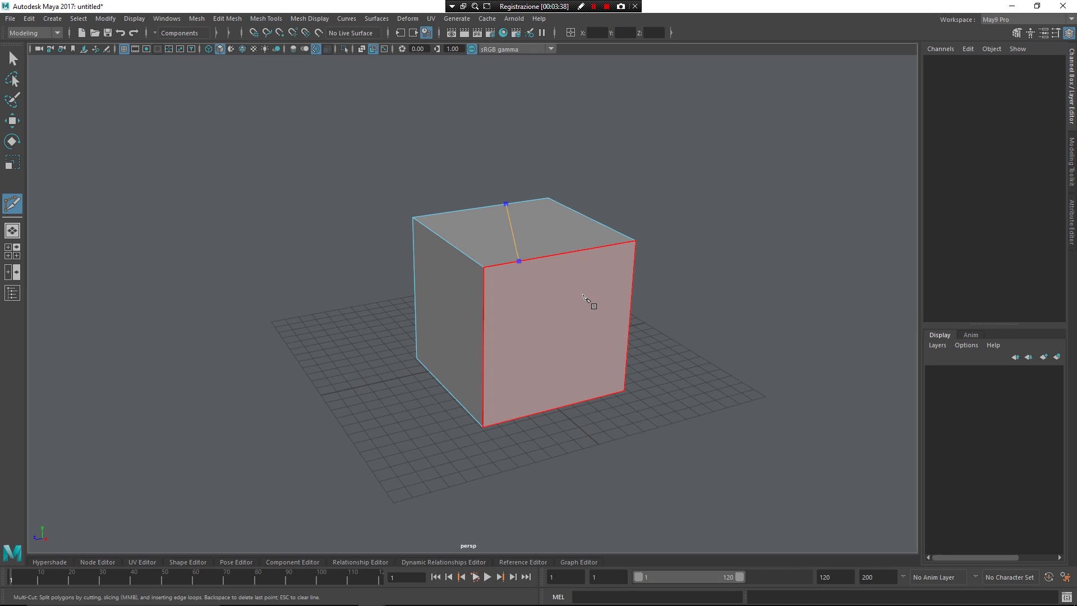
key(Return)
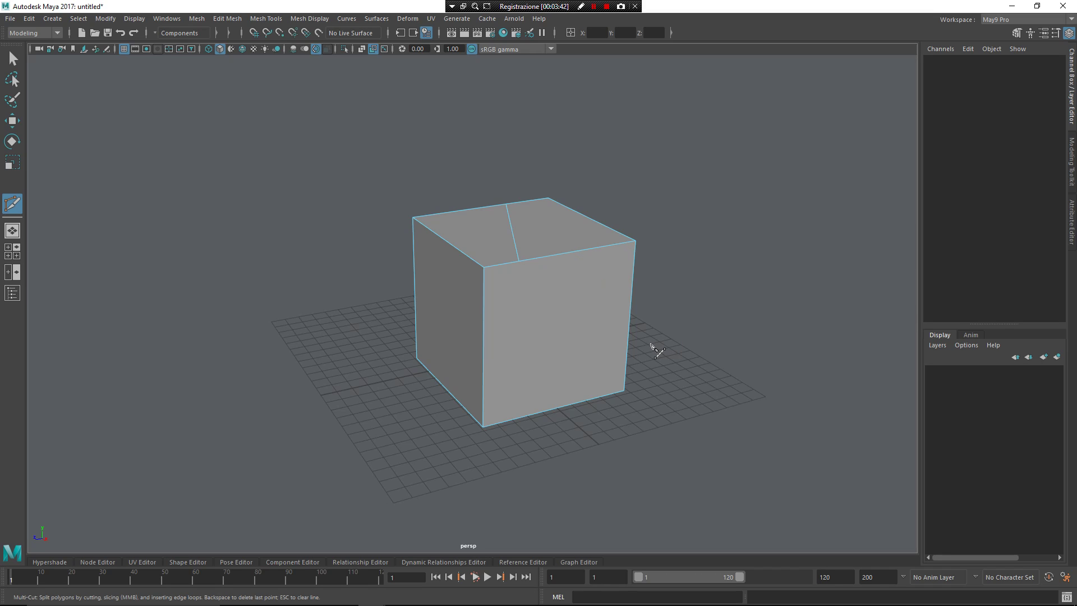
key(q)
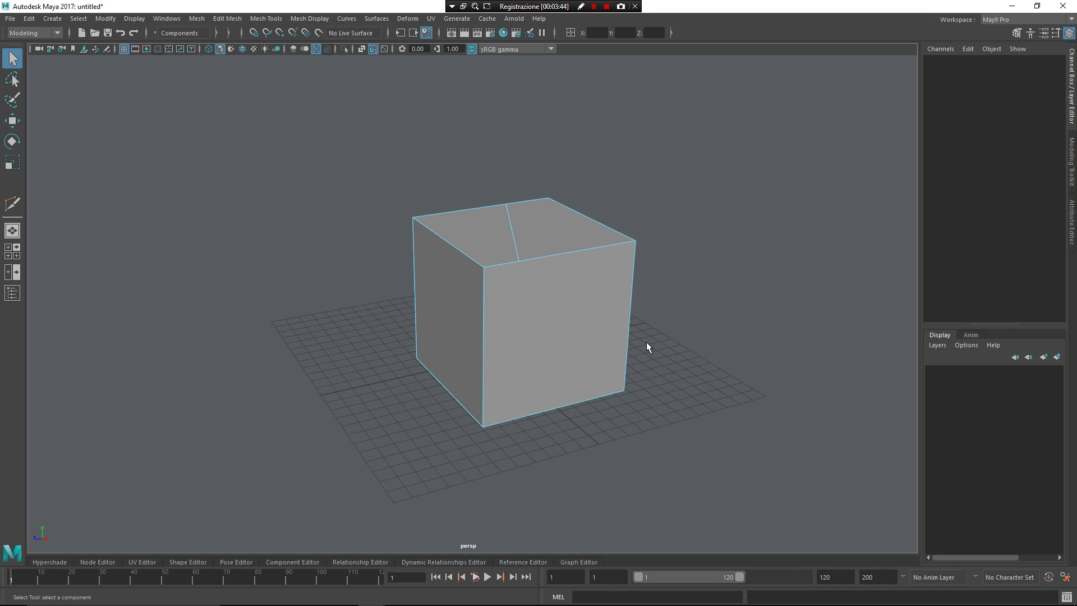
Inspect the cube's faces, then select the whole pCube1 in object mode and delete it
click(618, 292)
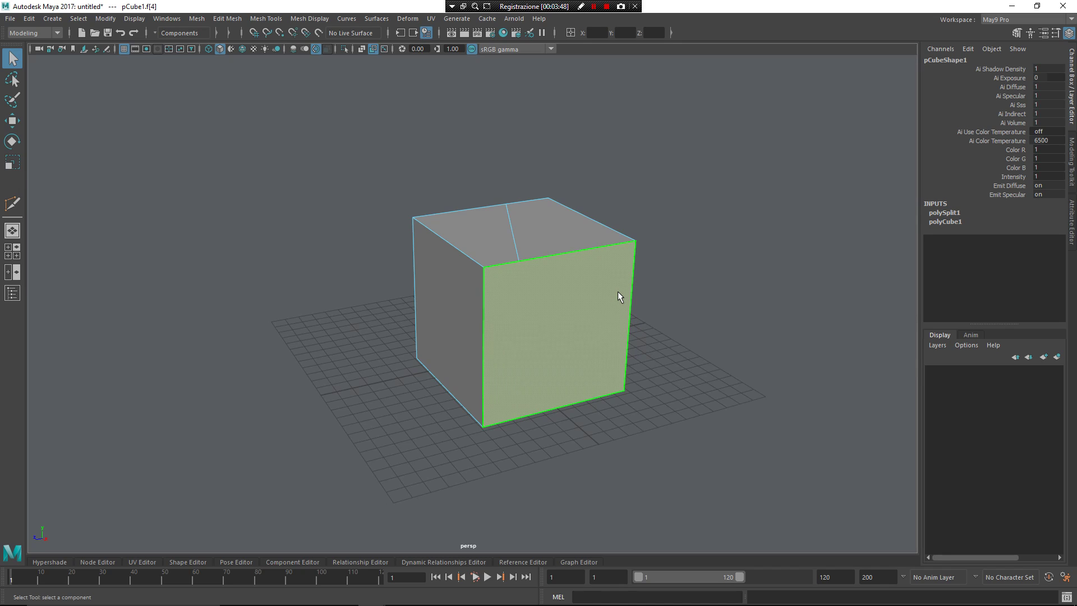
key(F8)
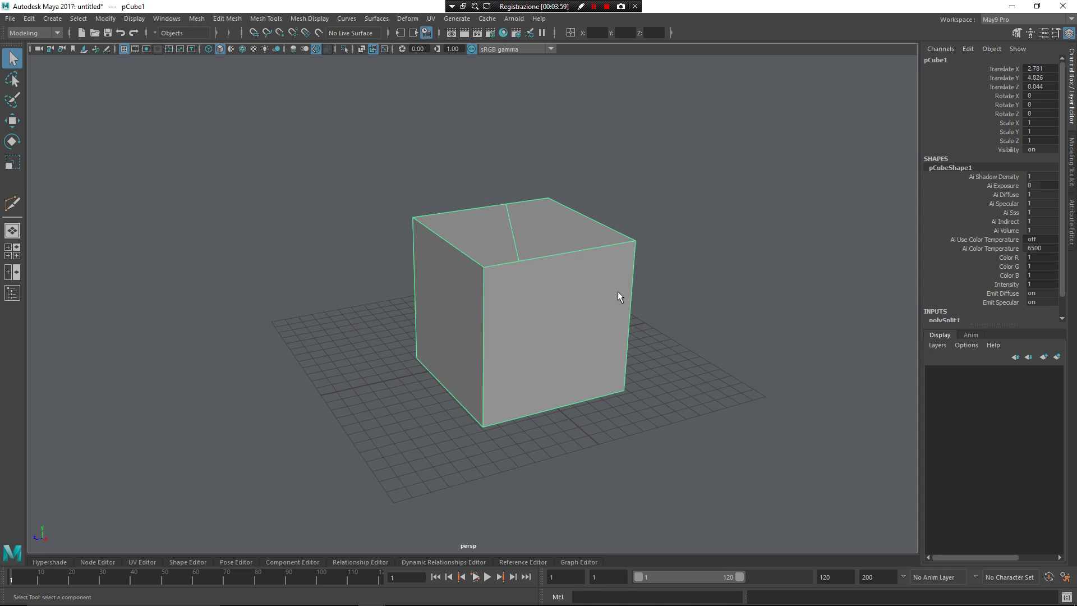
key(F10)
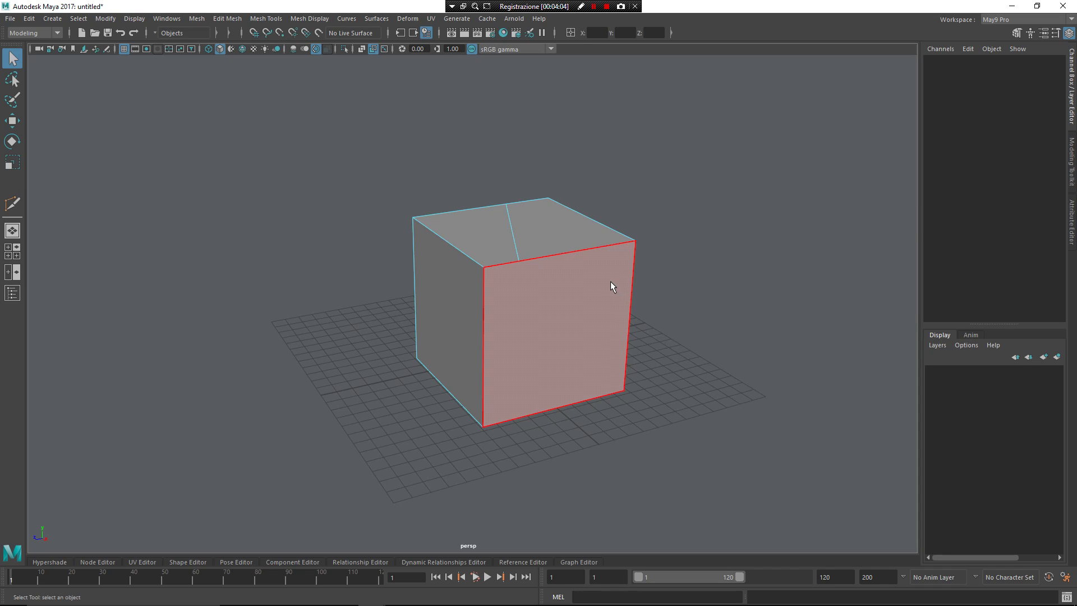
click(610, 281)
click(592, 239)
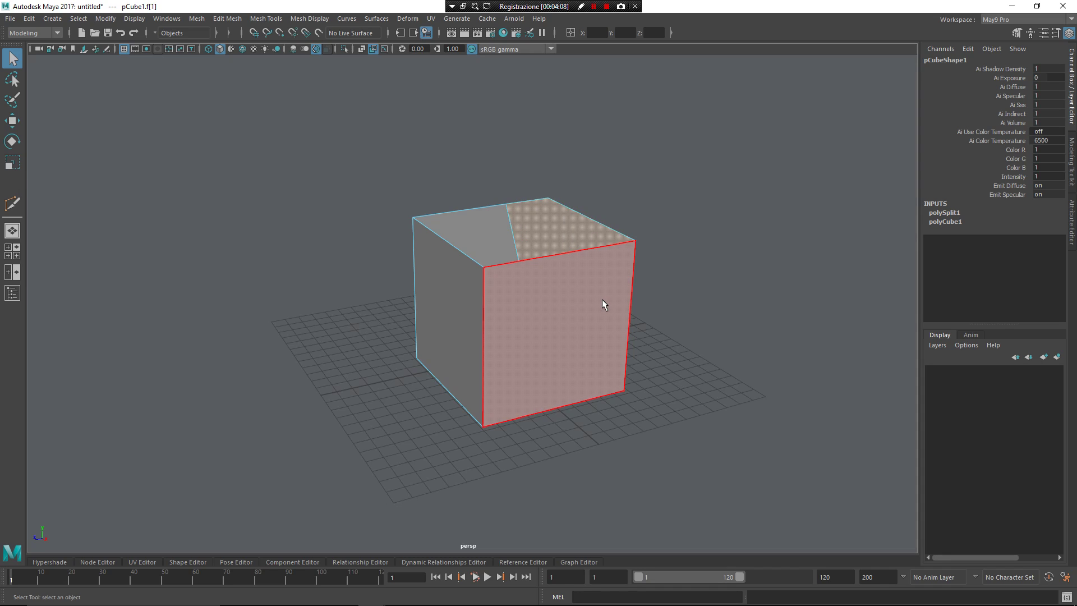
key(F8)
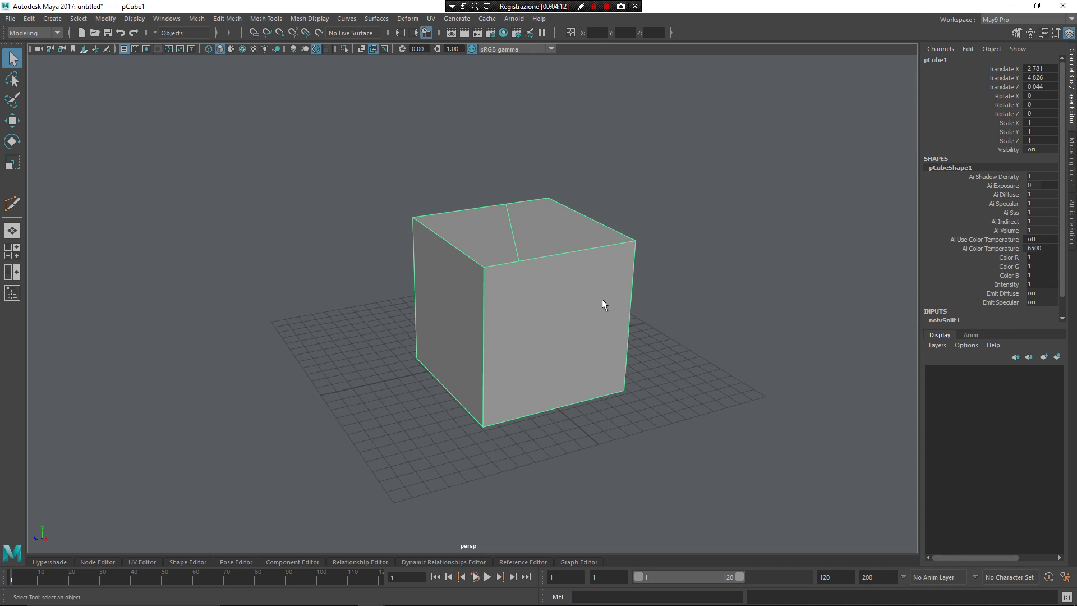
key(Delete)
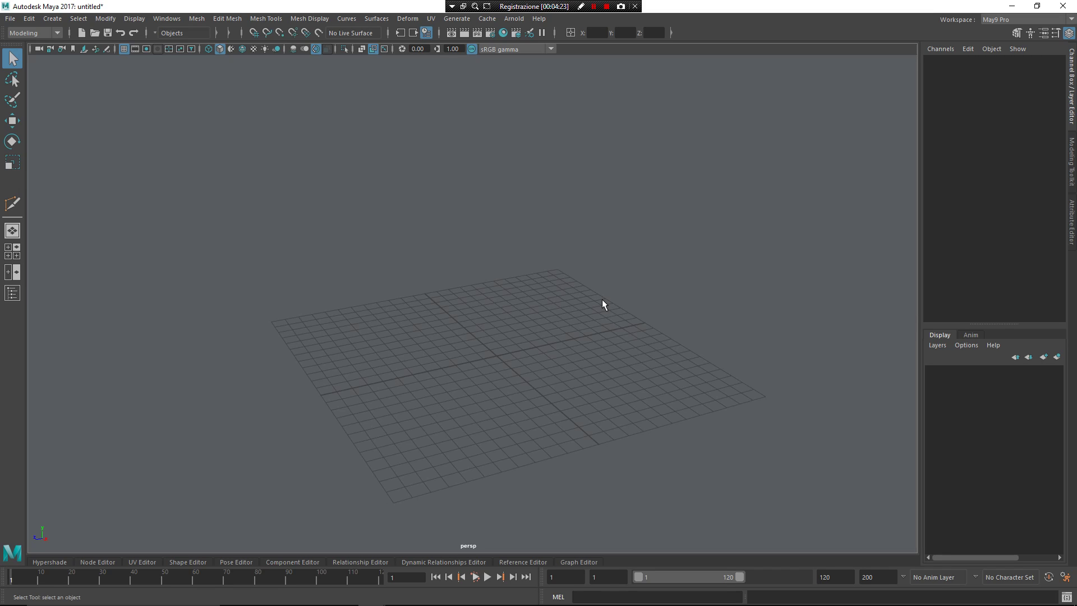
click(14, 297)
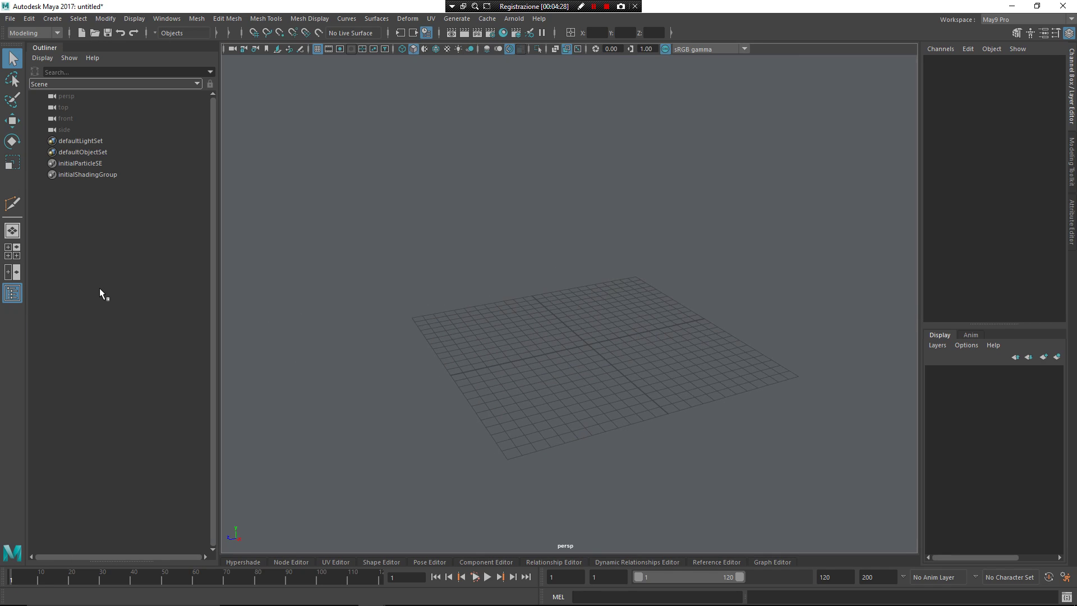
Toggle the Outliner's DAG Only display off and back on, then tilt the view down onto the grid
right_click(126, 253)
mouse_move(127, 253)
right_down()
mouse_move(53, 265)
mouse_move(217, 259)
mouse_move(124, 308)
mouse_move(124, 253)
right_up()
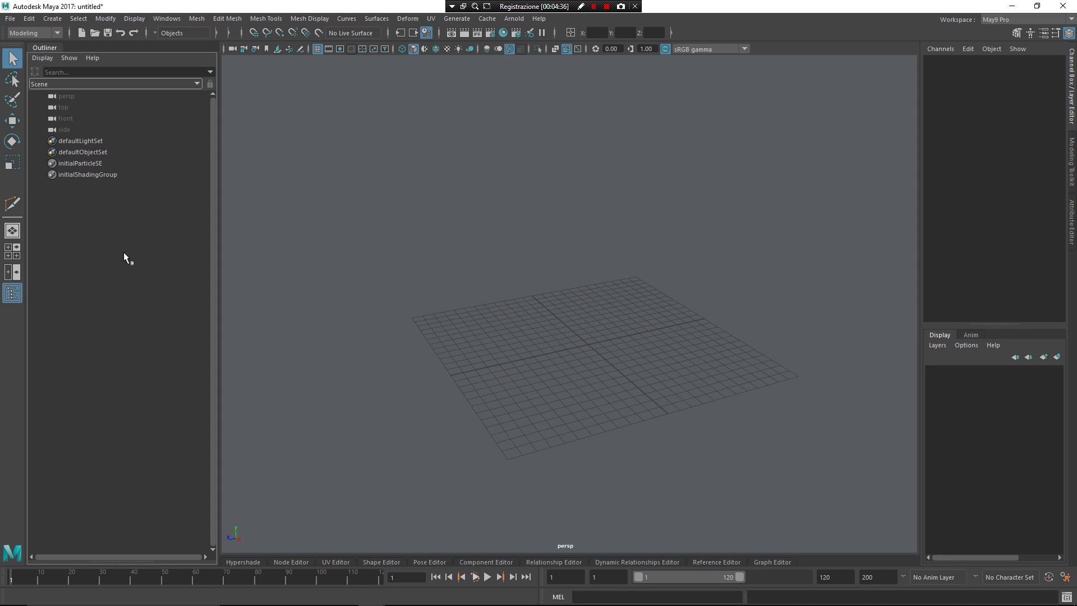
key(d)
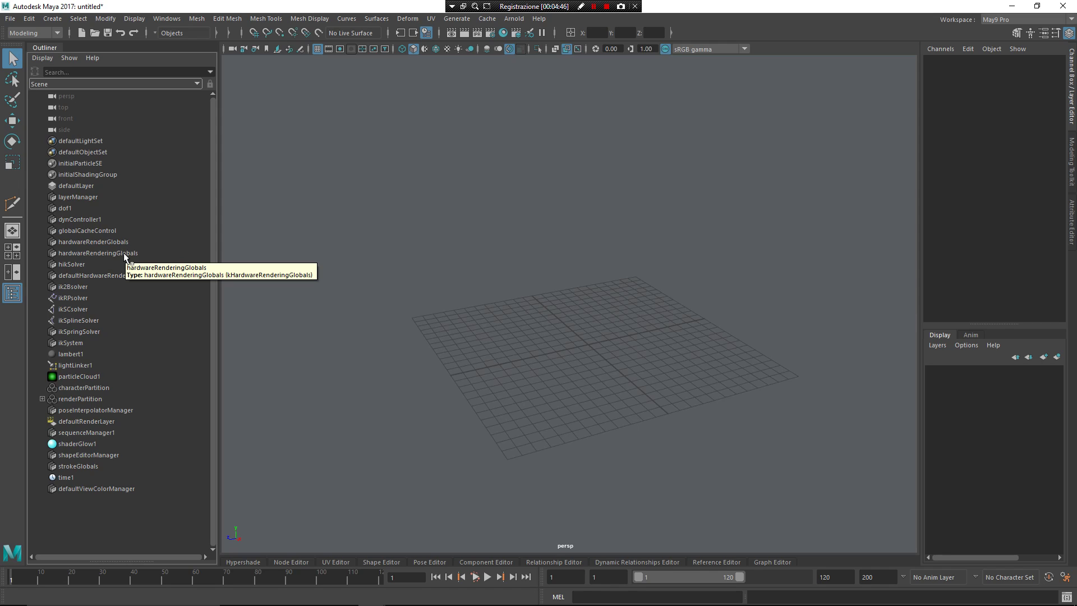
key(d)
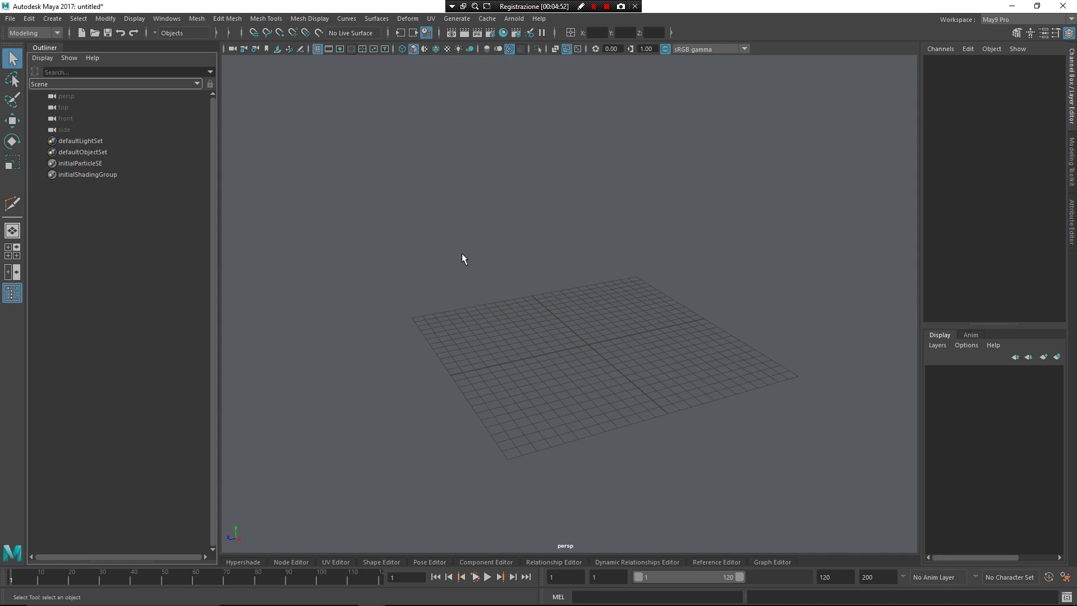
alt+drag(445, 296, 536, 333)
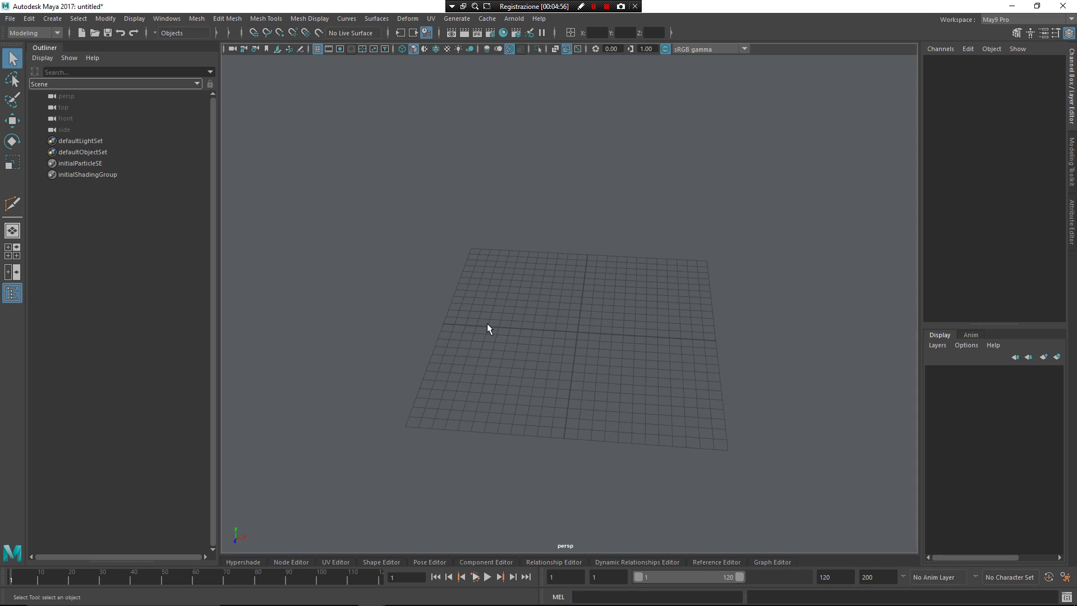
shift+right_drag(487, 324, 424, 298)
Create a polygon sphere and key it from X -11.419 at frame 1 to X 12.118 at frame 120
drag(452, 325, 471, 314)
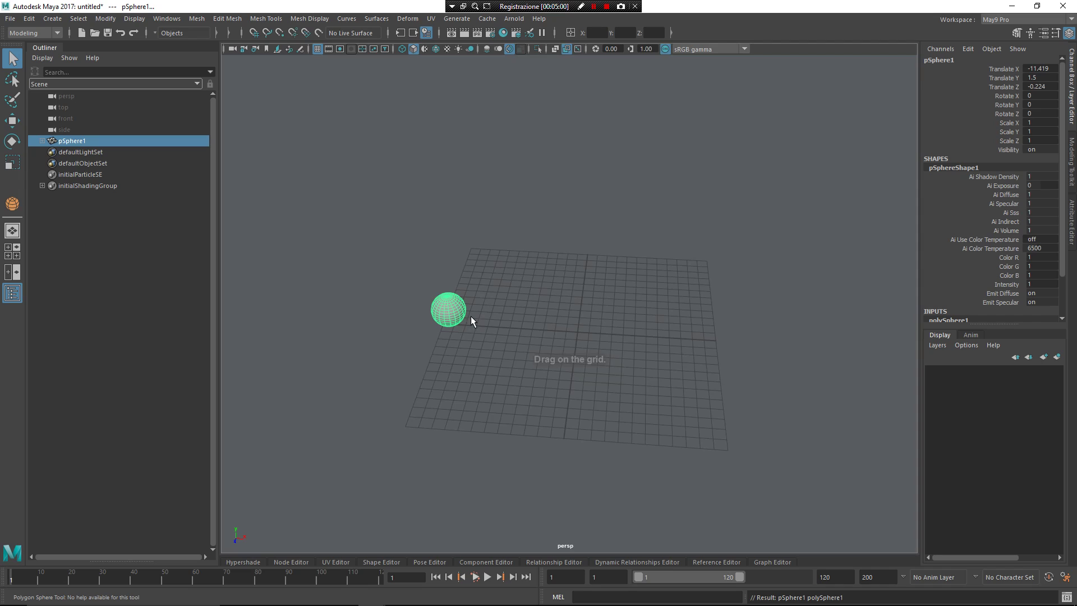
key(s)
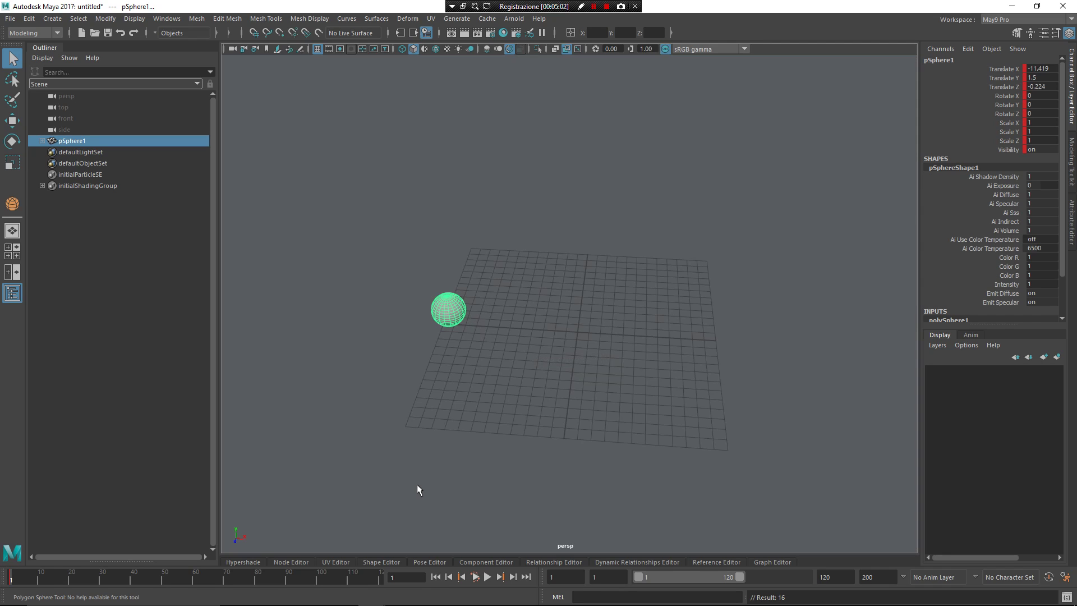
drag(171, 579, 533, 584)
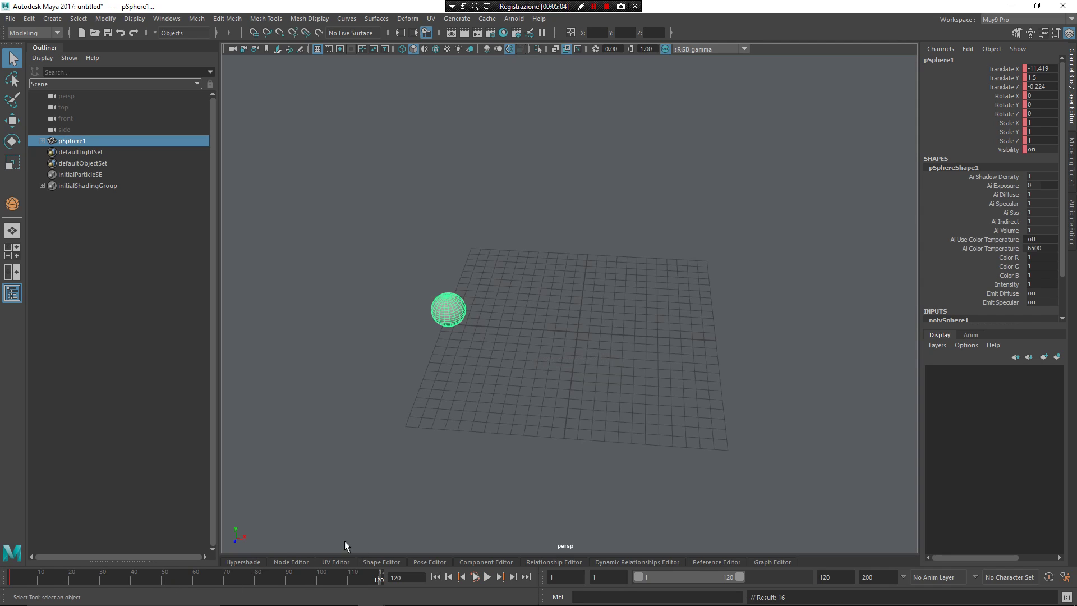
key(w)
drag(512, 317, 785, 378)
key(s)
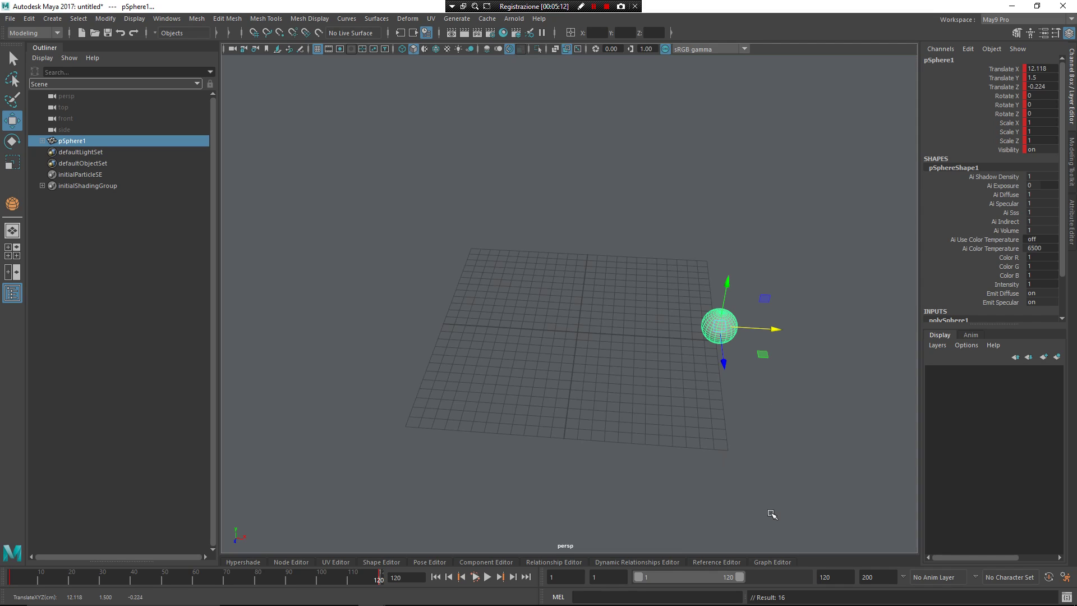
Open the Graph Editor, widen its curve area, and hide the Outliner
click(783, 563)
drag(573, 538, 308, 470)
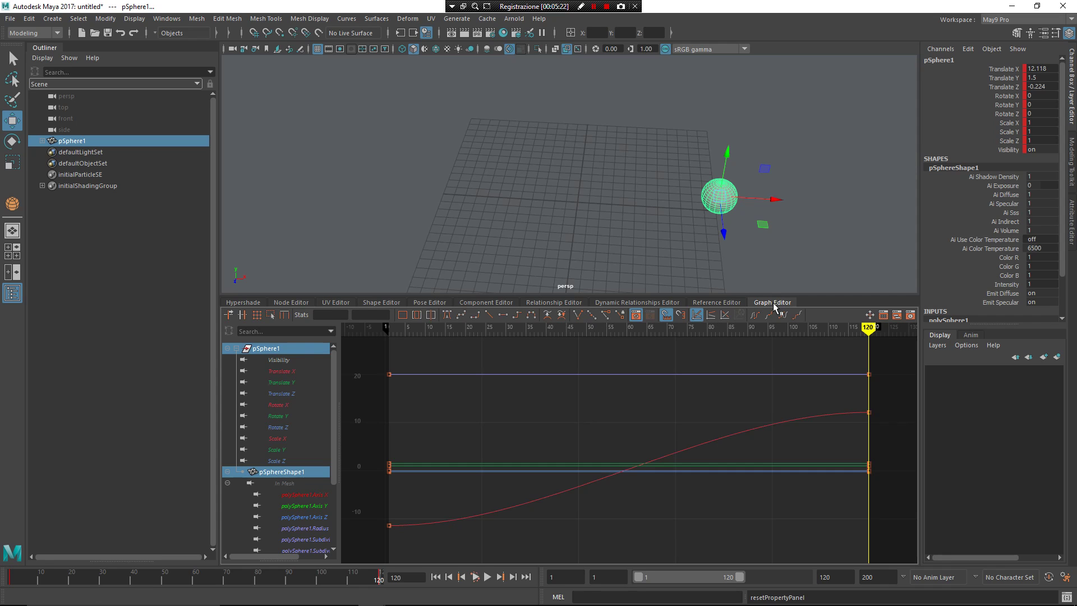
click(12, 293)
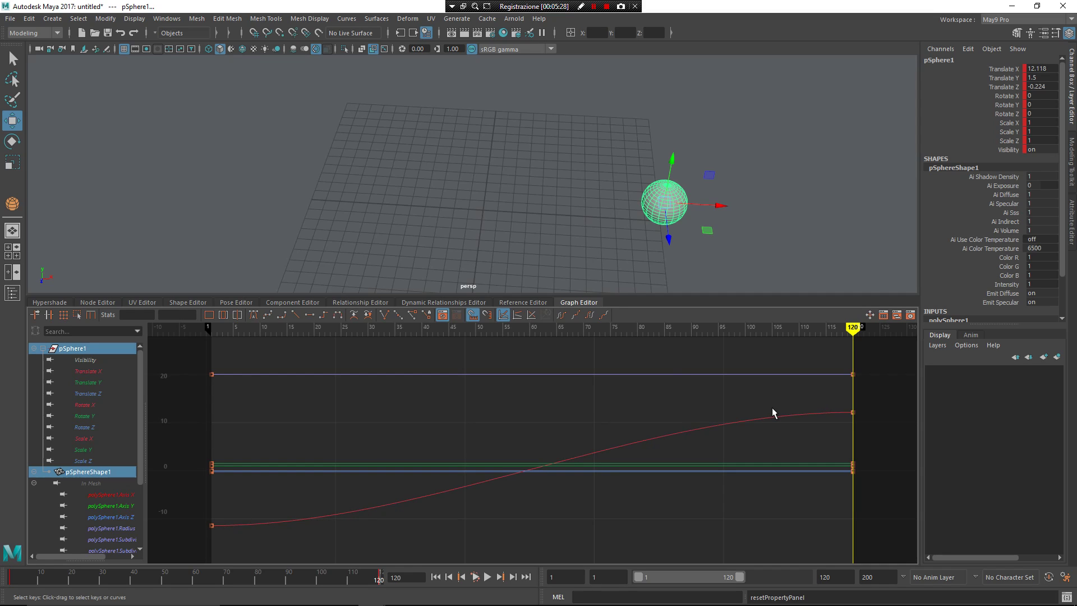
Select the whole pSphere1 Translate X curve via Select Curve, then close the Graph Editor
mouse_move(768, 406)
right_down()
mouse_move(716, 359)
mouse_move(723, 448)
mouse_move(825, 359)
mouse_move(673, 446)
mouse_move(861, 408)
mouse_move(686, 388)
mouse_move(766, 418)
mouse_move(771, 404)
right_up()
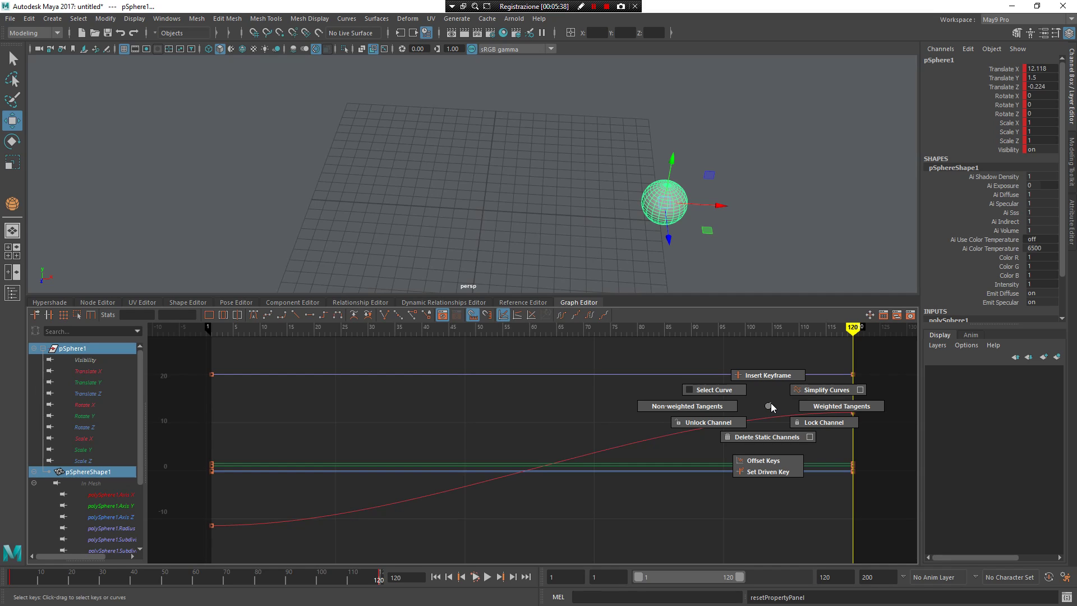
right_drag(772, 408, 738, 398)
click(641, 440)
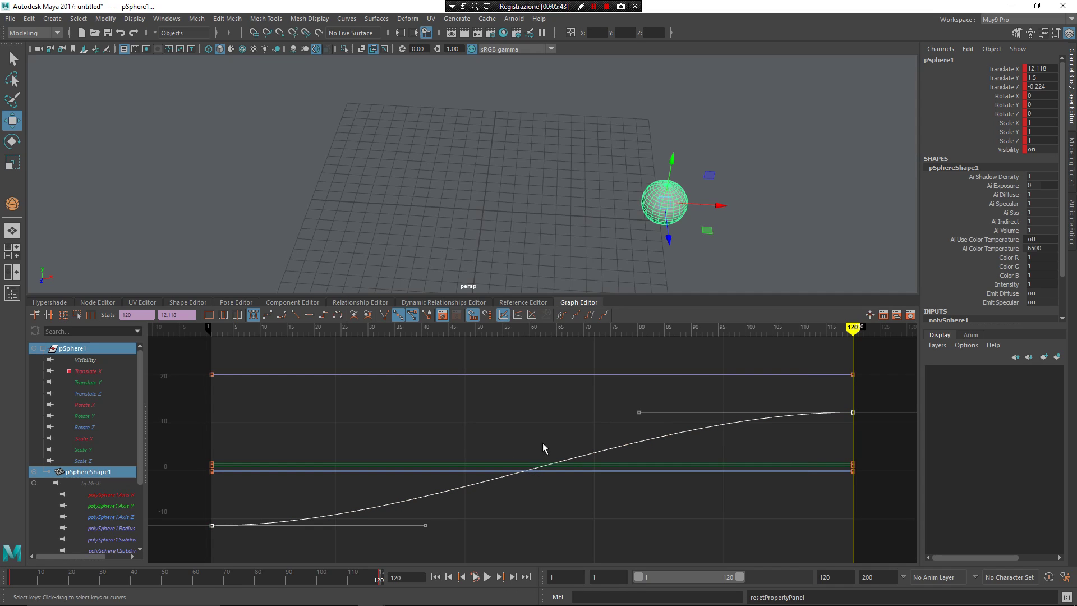
click(581, 304)
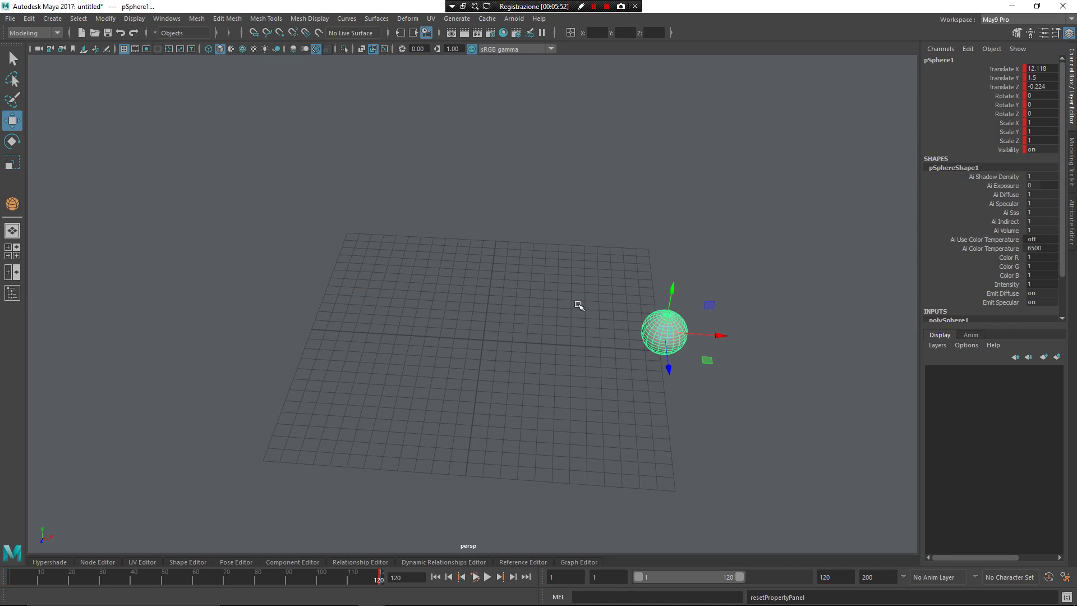
Open the UV Editor and toggle between four views and a single perspective view
click(132, 561)
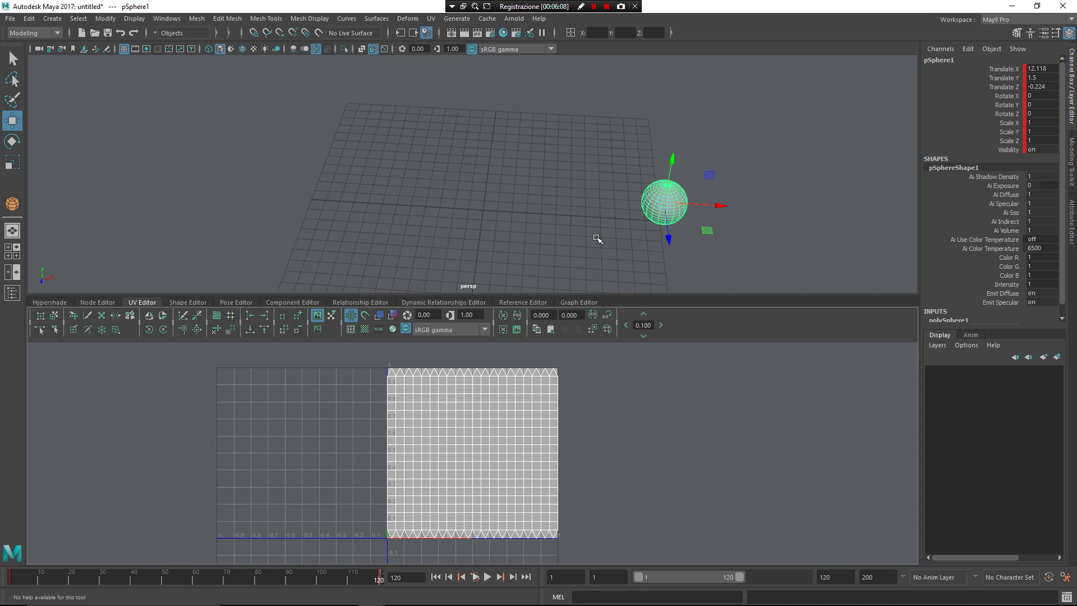
key(space)
alt+drag(611, 209, 680, 145)
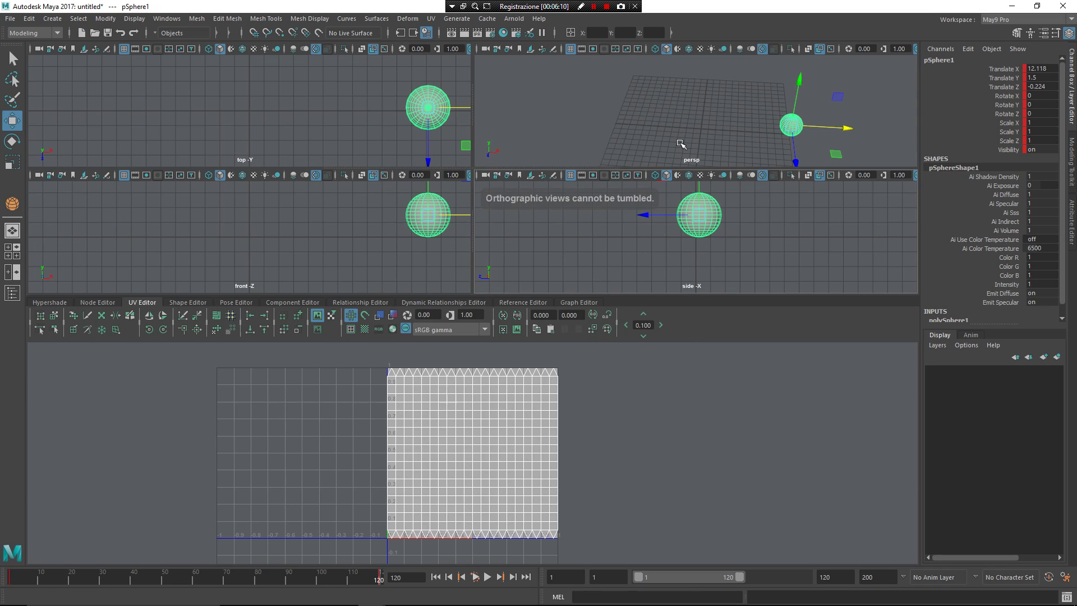
key(space)
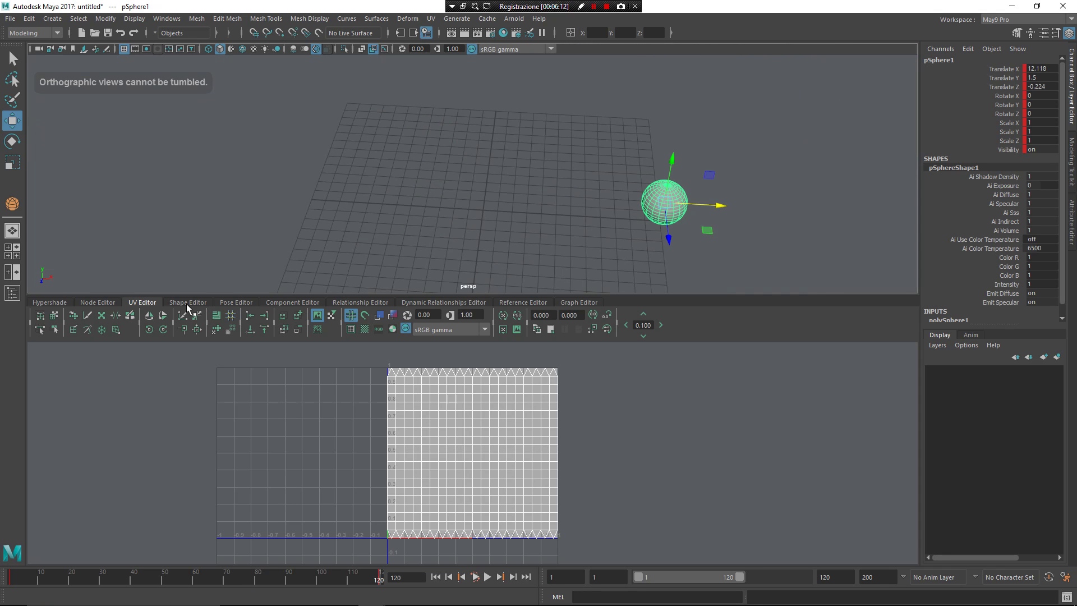
key(space)
Bring the camera close to the sphere, frame it, and switch to component editing
alt+drag(708, 281, 643, 265)
alt+middle_drag(643, 264, 457, 208)
alt+right_drag(457, 207, 595, 411)
alt+drag(592, 416, 630, 440)
key(f)
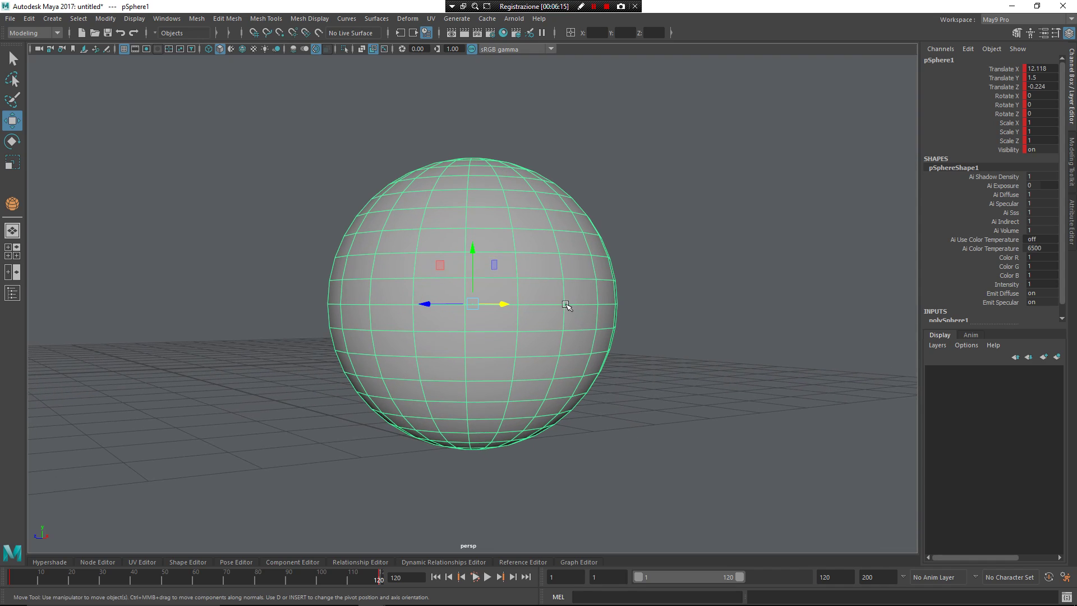
key(F7)
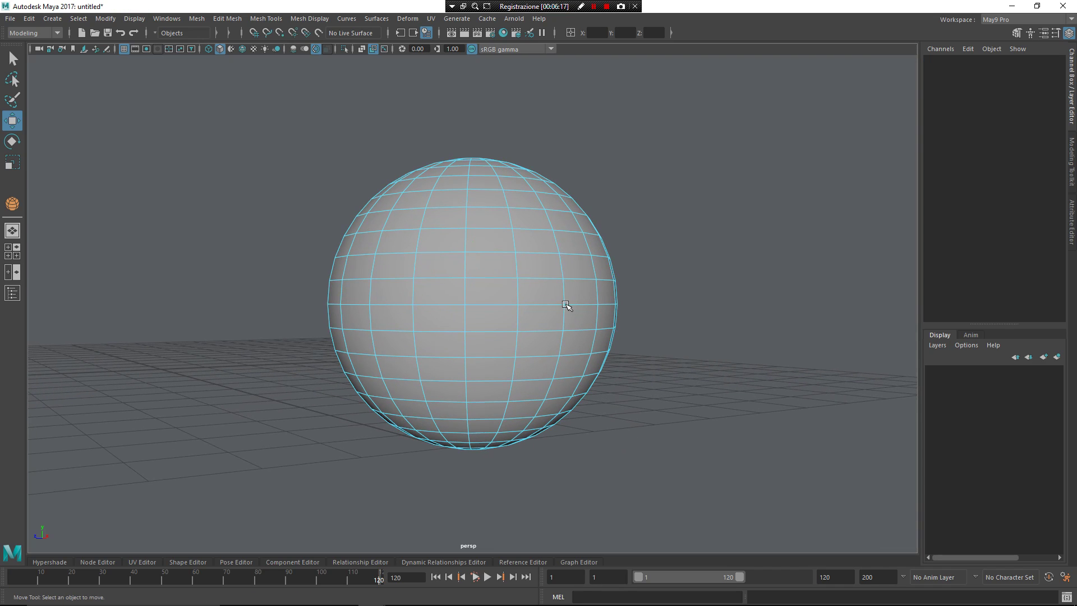
Select an edge and a side face of the sphere and extrude a wedge from them
click(465, 291)
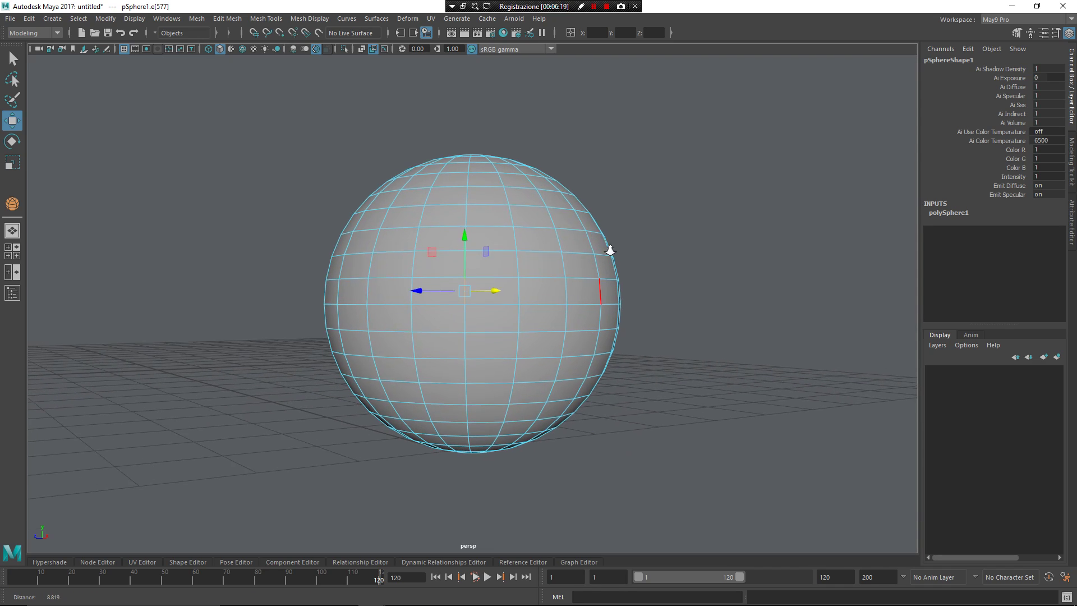
alt+right_drag(595, 233, 703, 368)
drag(551, 291, 612, 304)
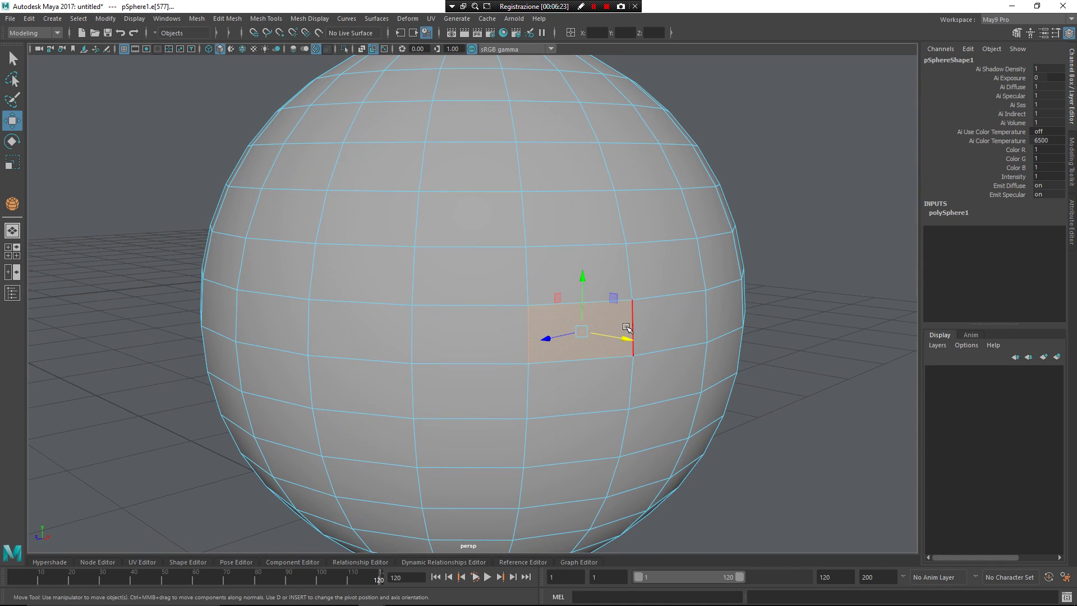
shift+right_click(626, 326)
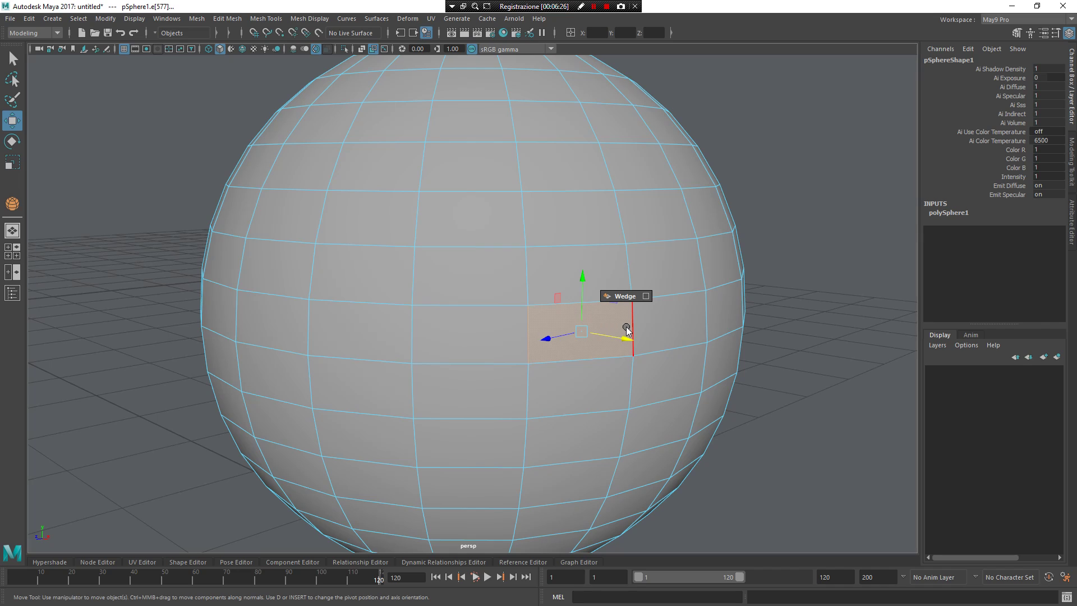
right_drag(626, 326, 626, 295)
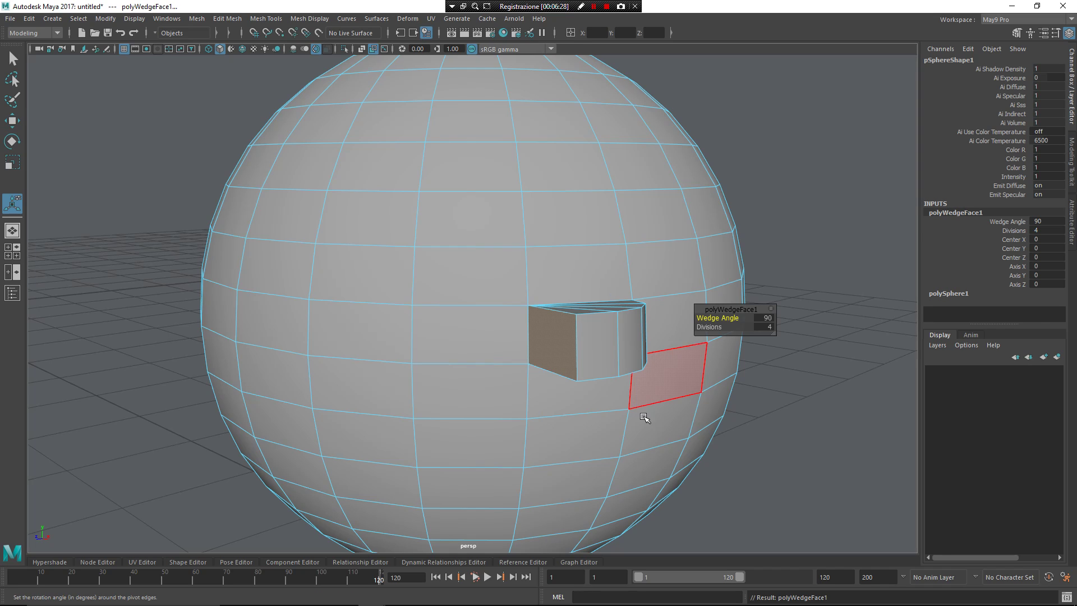
Extrude a second 90-degree, 4-division wedge near the top, then reselect the whole sphere
click(485, 174)
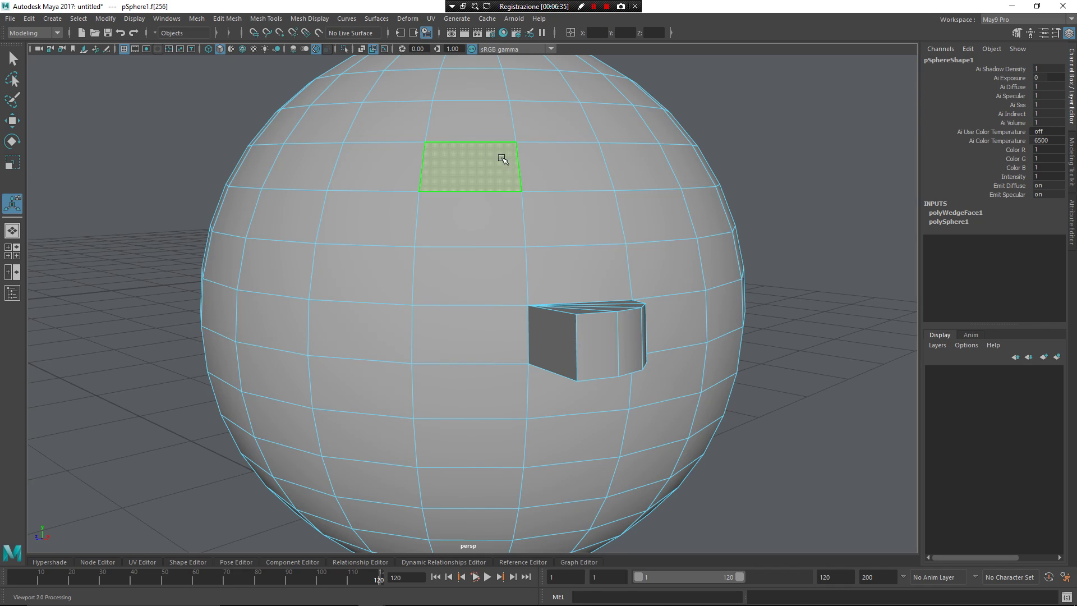
click(596, 199)
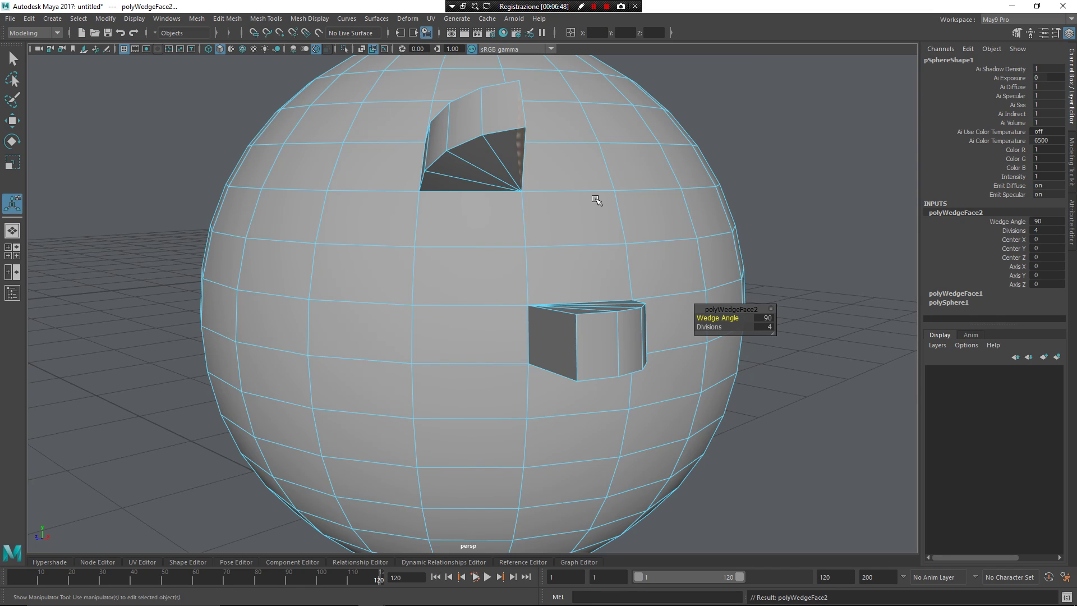
alt+right_drag(627, 203, 591, 122)
alt+drag(575, 209, 588, 208)
right_drag(589, 208, 630, 180)
click(674, 192)
click(651, 211)
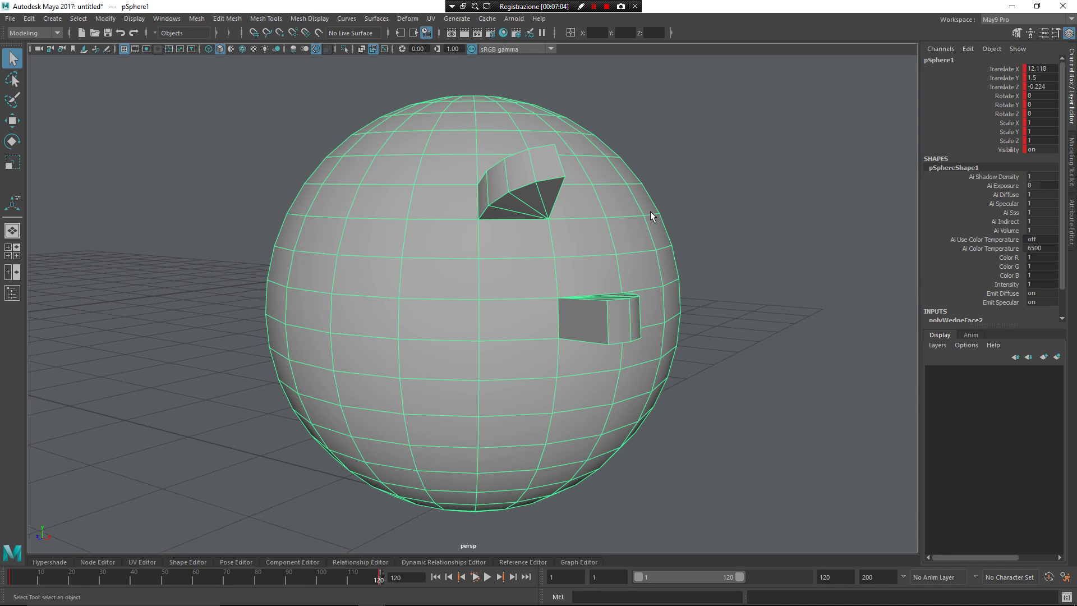
Reposition the camera and reset pSphere1's translate to 0, 0, 0
scroll(587, 196, down, 3)
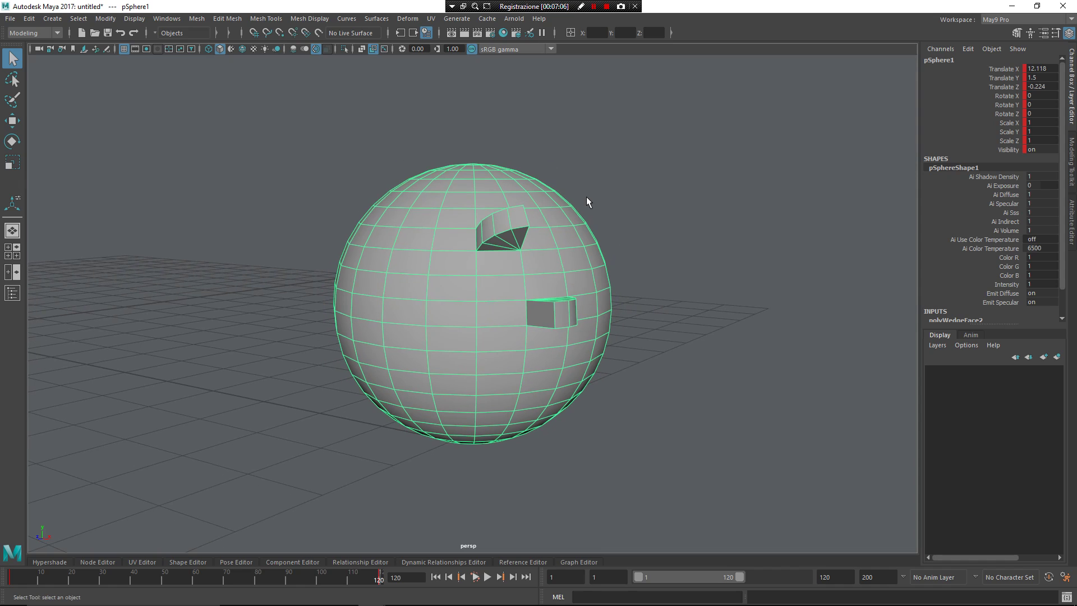
alt+drag(564, 200, 562, 224)
scroll(567, 227, down, 5)
alt+middle_drag(522, 225, 602, 247)
alt+drag(603, 248, 527, 273)
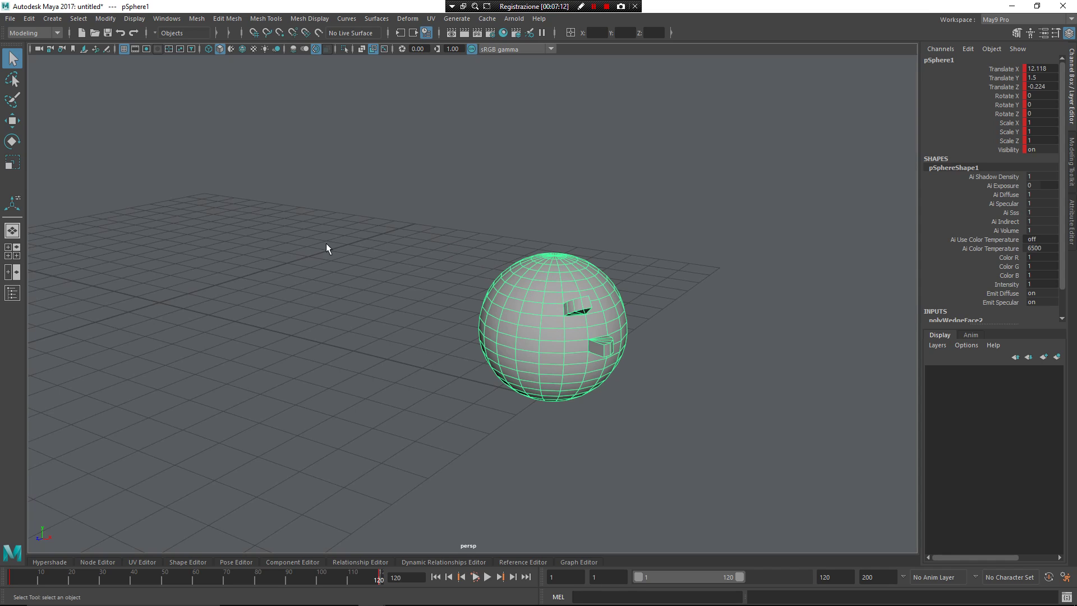
alt+drag(163, 300, 213, 301)
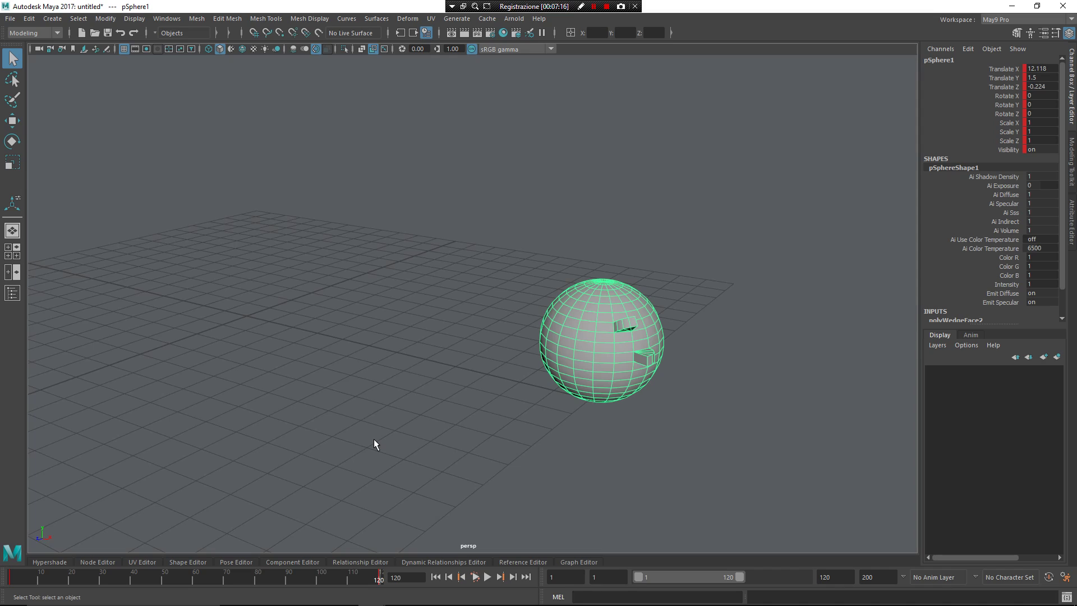
key(ctrl+z)
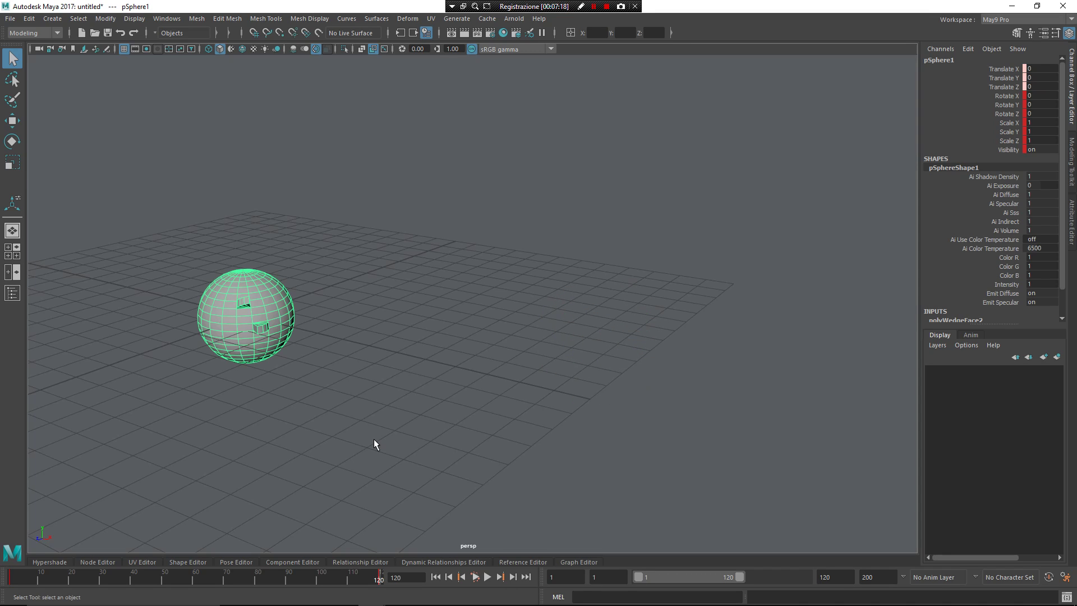